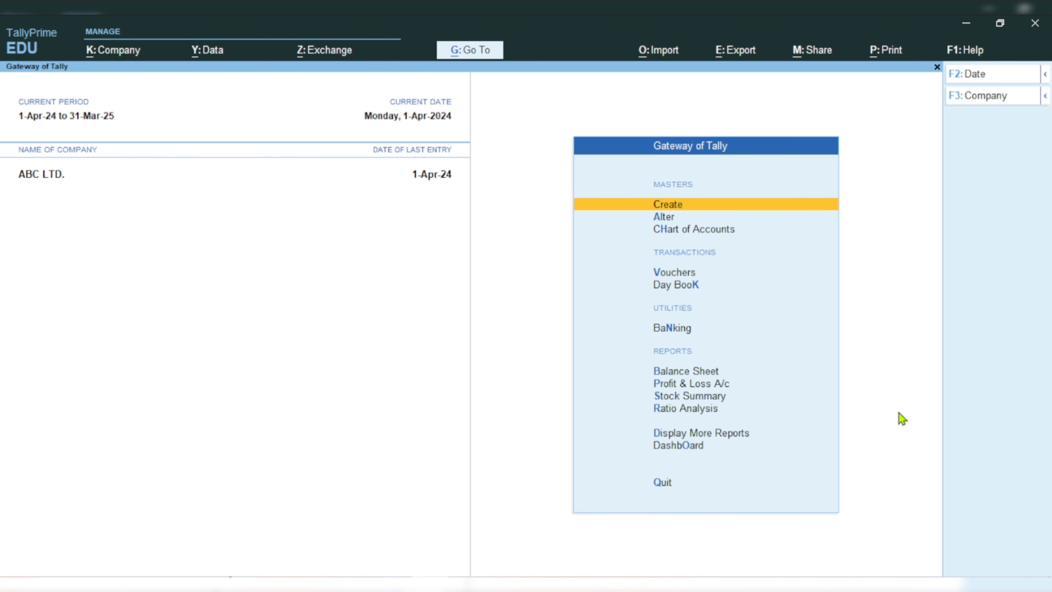
Step: Open the Sales Register from the account books and list the April sales vouchers
{"action": "key", "text": "d"}
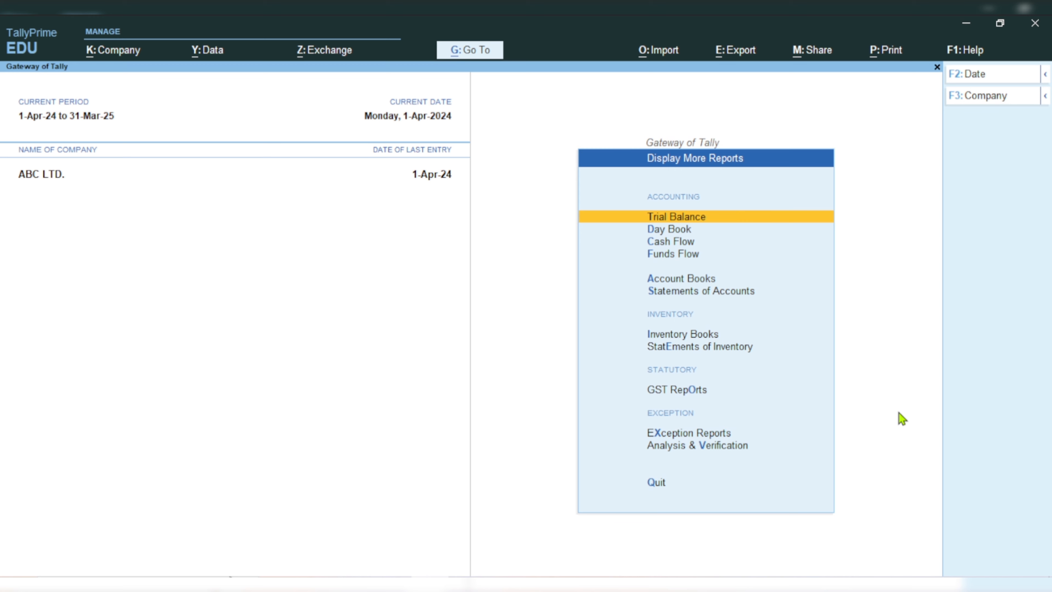
{"action": "key", "text": "a"}
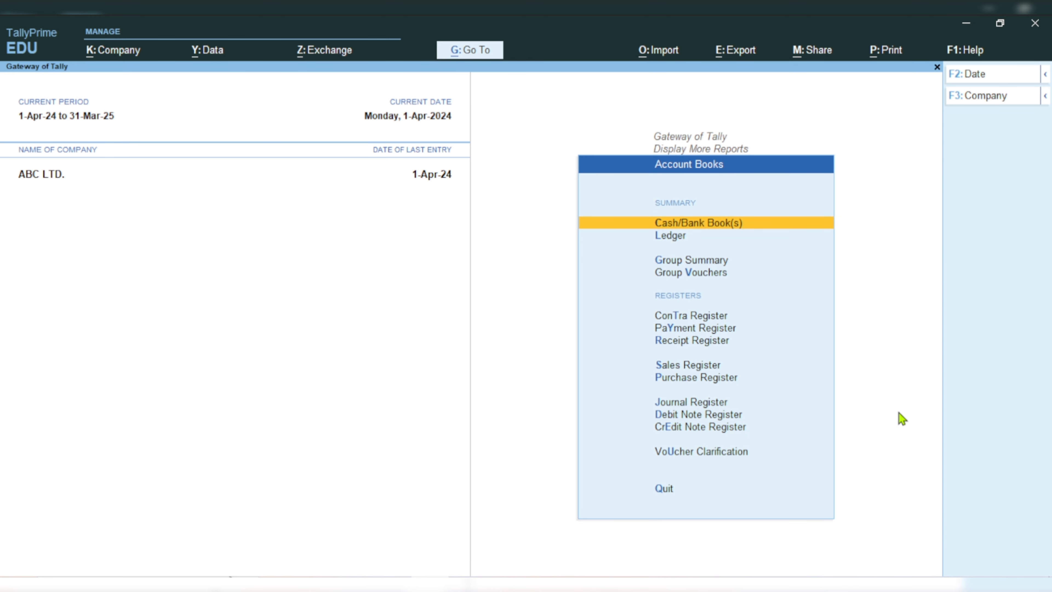
{"action": "key", "text": "s"}
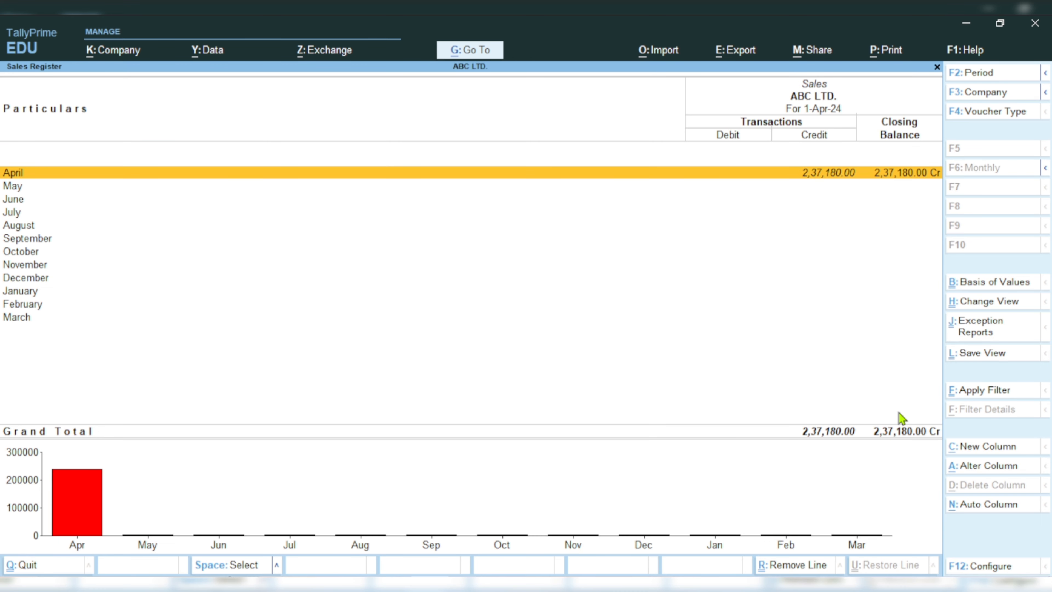
{"action": "key", "text": "Return"}
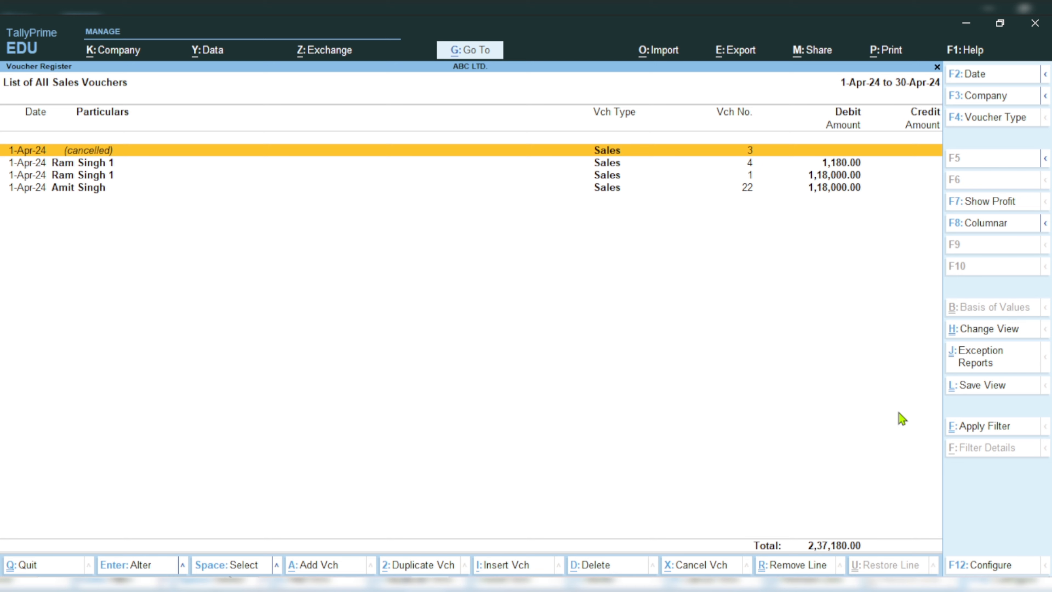
Step: Open sales voucher no. 22 from the April voucher list for alteration
{"action": "key", "text": "Down"}
{"action": "key", "text": "Down"}
{"action": "key", "text": "Down"}
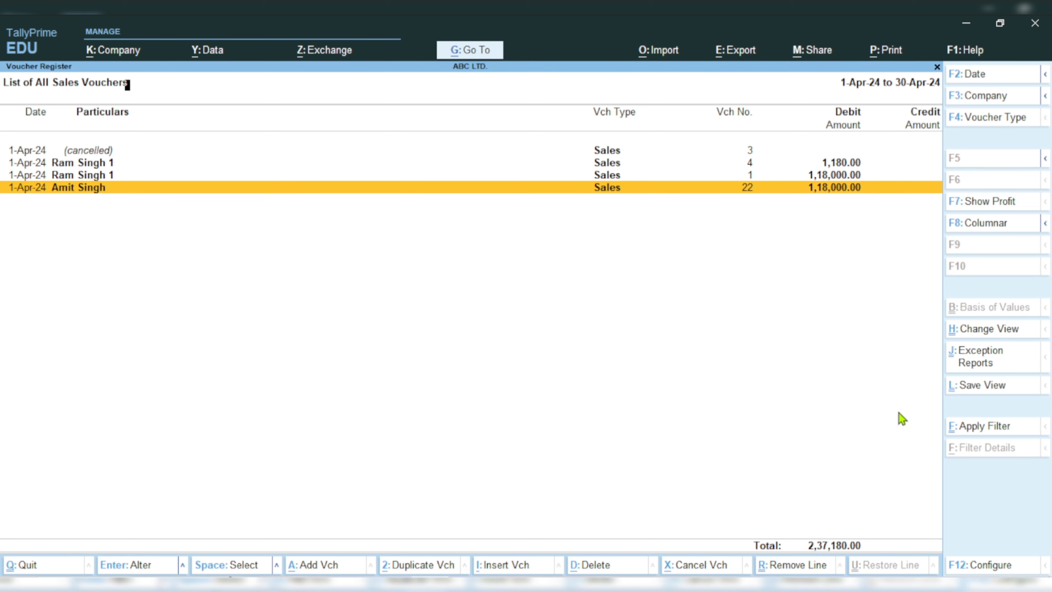
{"action": "key", "text": "Return"}
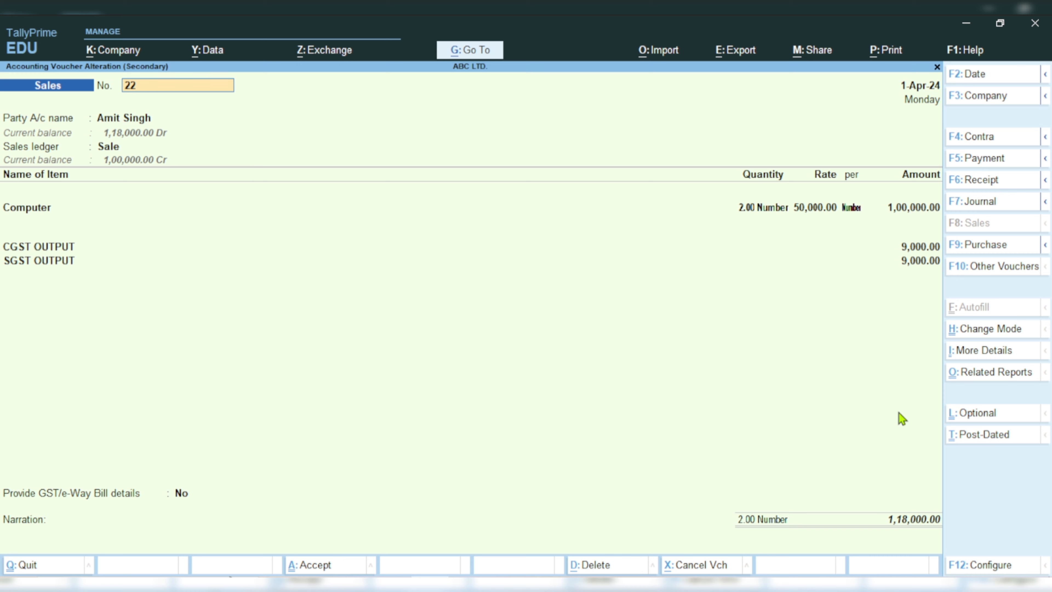
Step: Preview the voucher's Tax Invoice printout, zoom in to examine it from header to declaration, and close the preview
{"action": "key", "text": "alt+p"}
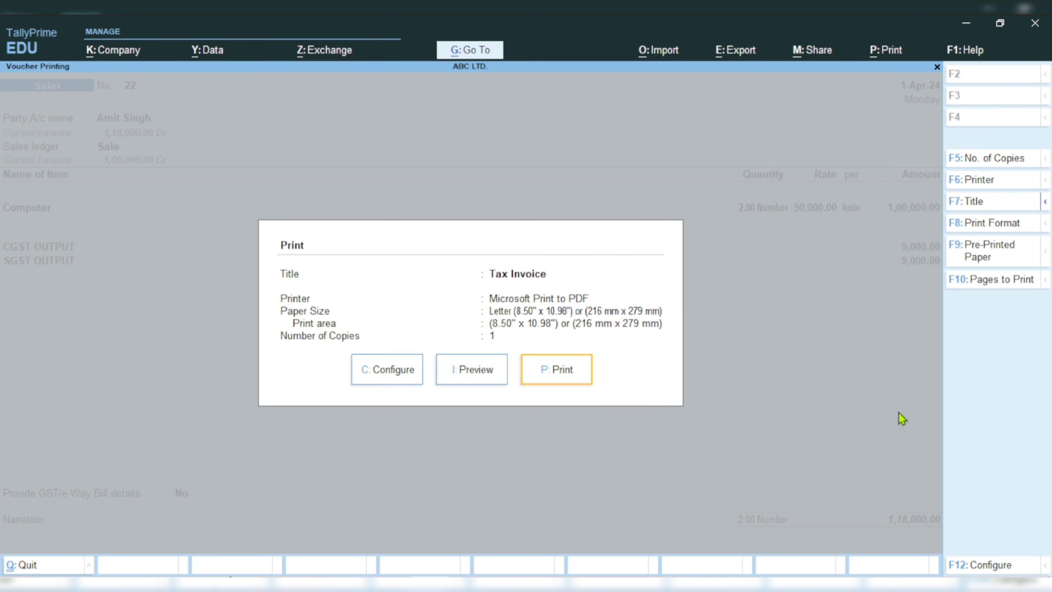
{"action": "key", "text": "i"}
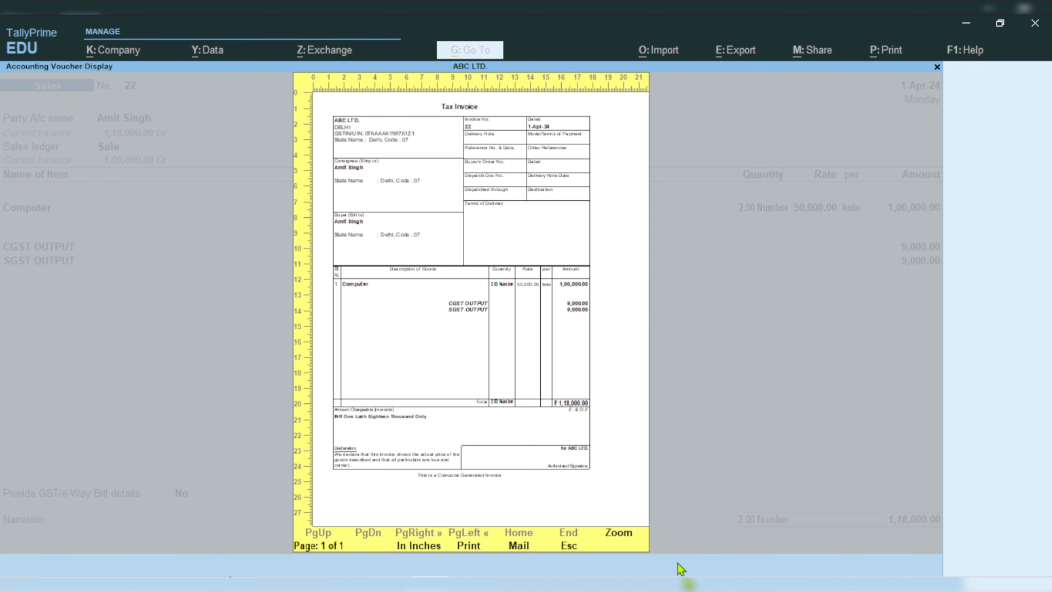
{"action": "left_click", "coordinate": [619, 539]}
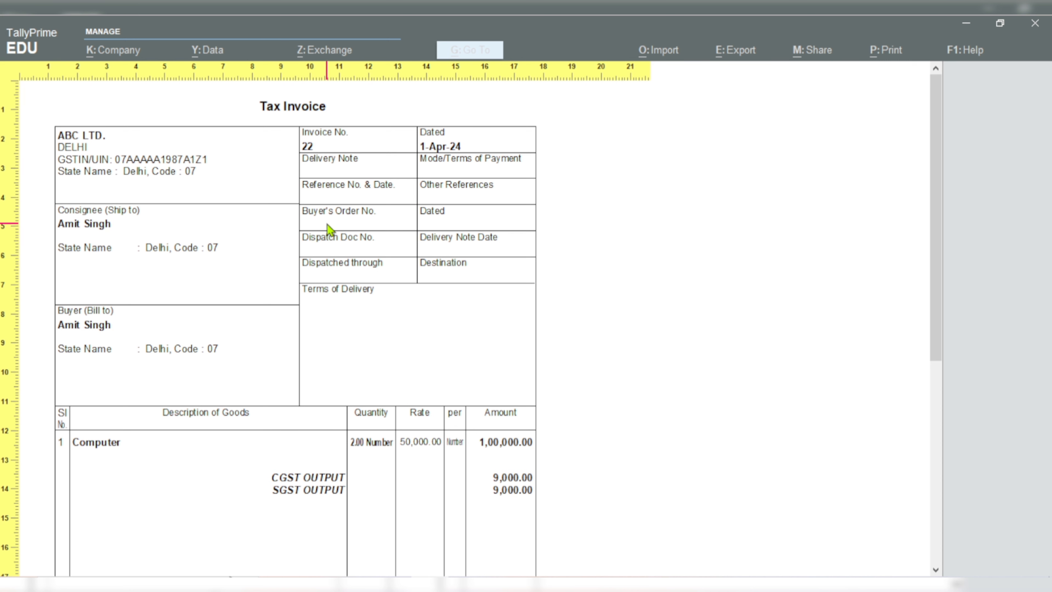
{"action": "scroll", "coordinate": [357, 344], "scroll_direction": "down", "scroll_amount": 2}
{"action": "scroll", "coordinate": [344, 392], "scroll_direction": "down", "scroll_amount": 1}
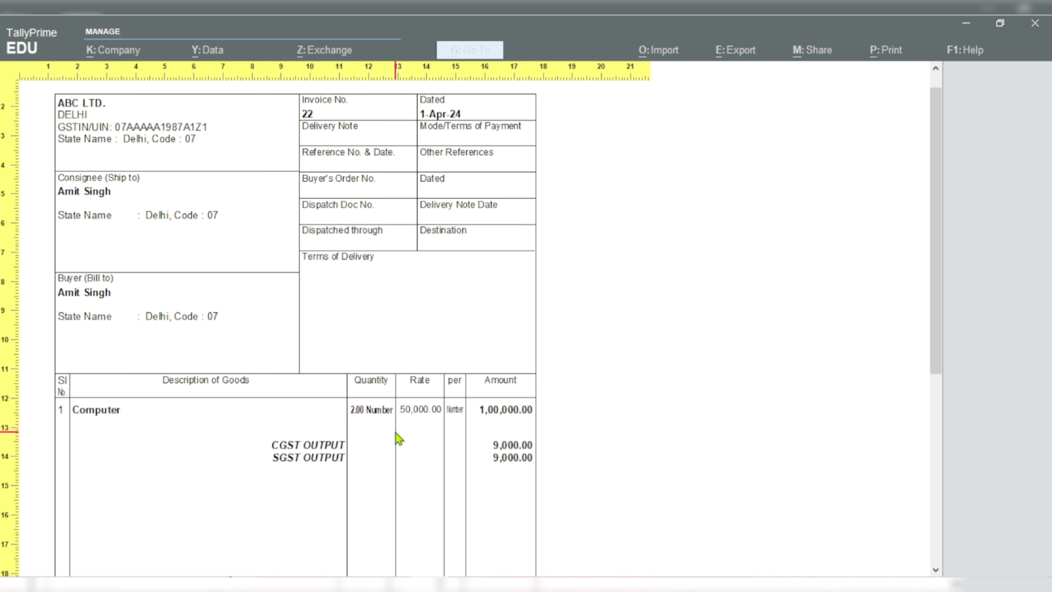
{"action": "scroll", "coordinate": [398, 438], "scroll_direction": "down", "scroll_amount": 6}
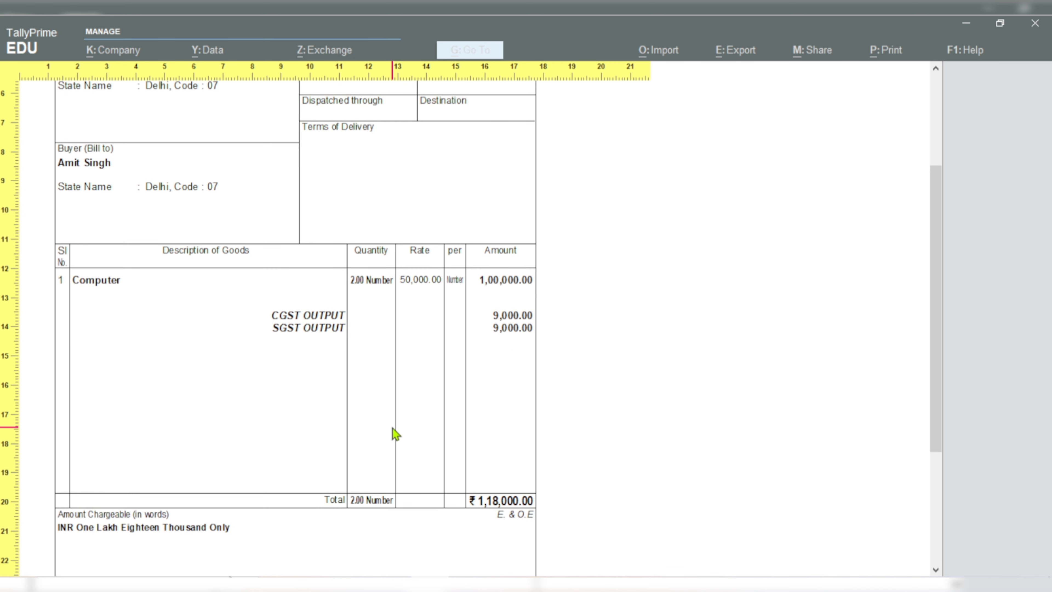
{"action": "scroll", "coordinate": [393, 428], "scroll_direction": "down", "scroll_amount": 3}
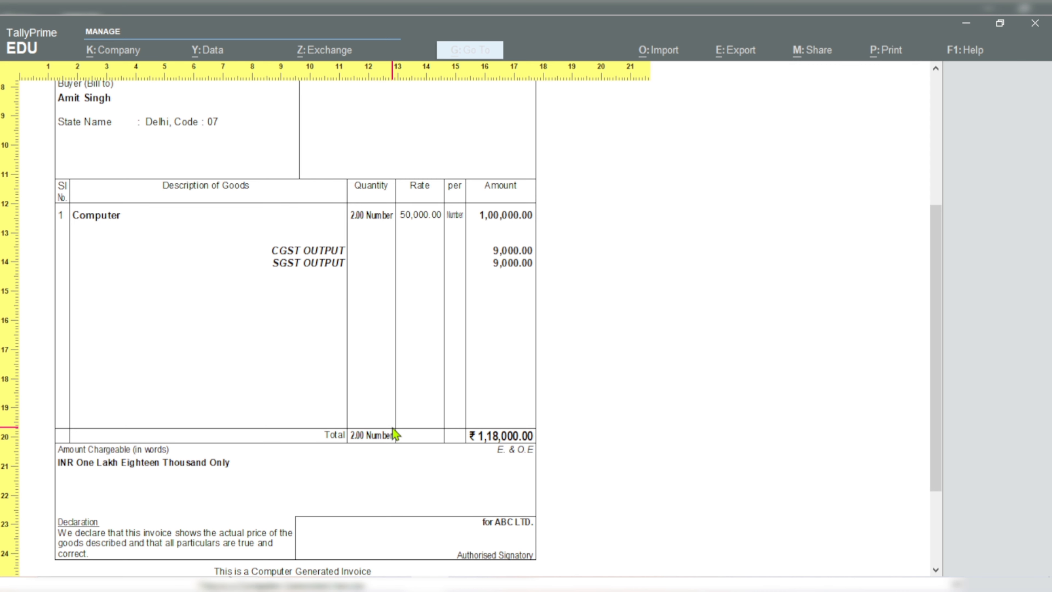
{"action": "left_click", "coordinate": [393, 429]}
{"action": "key", "text": "Escape"}
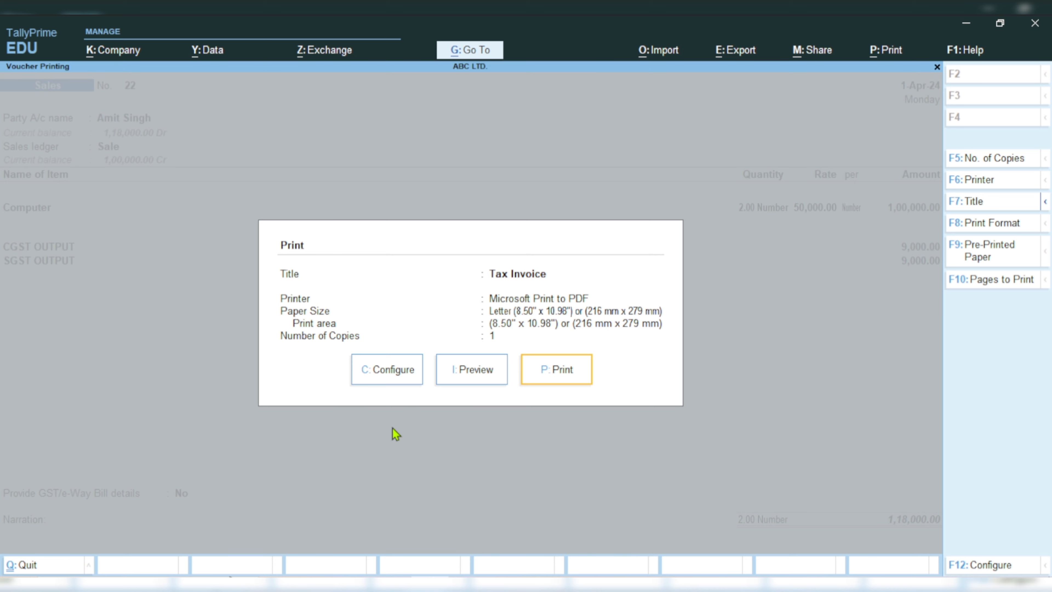
Step: Open the voucher's print configuration and expand the list to show more options
{"action": "key", "text": "c"}
{"action": "key", "text": "Up"}
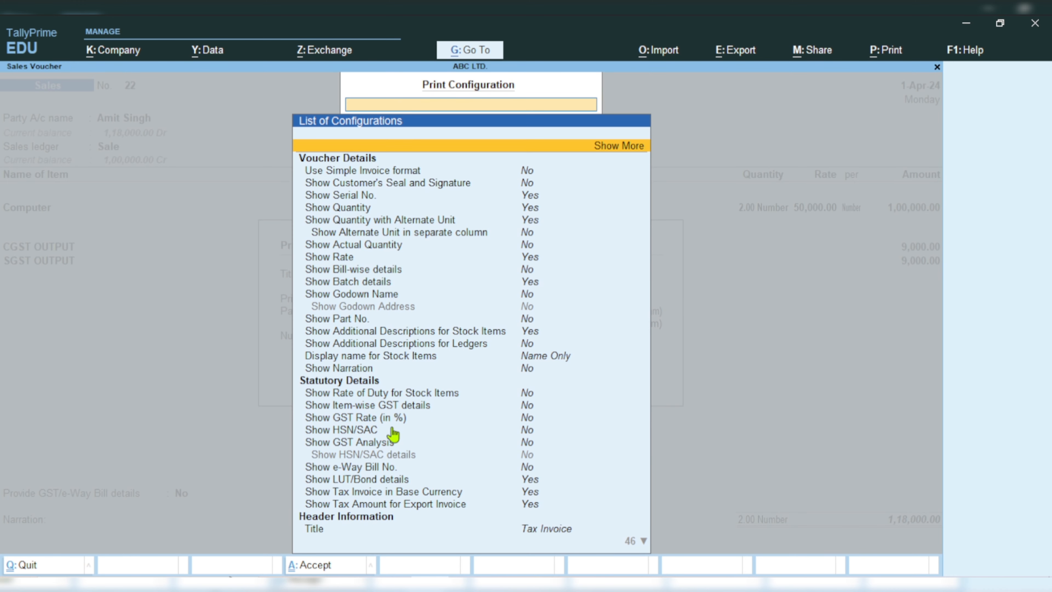
{"action": "key", "text": "Return"}
Step: Look through the Voucher Details options in the print configuration and the GST options under Statutory Details
{"action": "key", "text": "Down"}
{"action": "key", "text": "Down"}
{"action": "key", "text": "Down"}
{"action": "key", "text": "Down"}
{"action": "key", "text": "Down"}
{"action": "key", "text": "Down"}
{"action": "key", "text": "Down"}
{"action": "key", "text": "Down"}
{"action": "key", "text": "Down"}
{"action": "key", "text": "Down"}
{"action": "key", "text": "Down"}
{"action": "key", "text": "Down"}
{"action": "key", "text": "Down"}
{"action": "key", "text": "Down"}
{"action": "key", "text": "Down"}
{"action": "key", "text": "Down"}
{"action": "key", "text": "Down"}
{"action": "key", "text": "Down"}
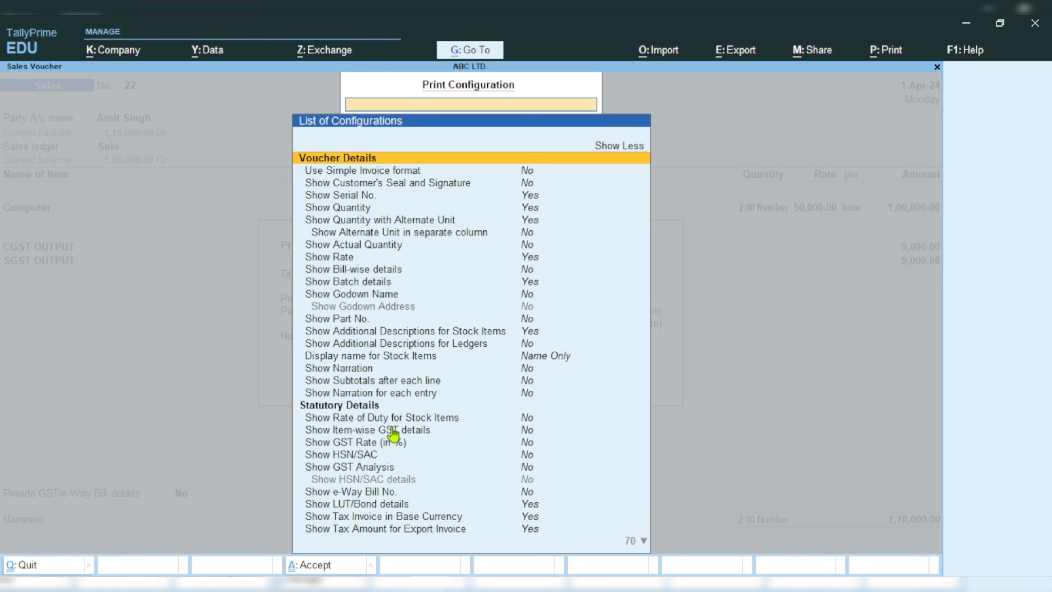
{"action": "key", "text": "Up"}
{"action": "key", "text": "Up"}
{"action": "key", "text": "Up"}
{"action": "key", "text": "Up"}
{"action": "key", "text": "Up"}
{"action": "key", "text": "Up"}
{"action": "key", "text": "Up"}
{"action": "key", "text": "Up"}
{"action": "key", "text": "Up"}
{"action": "key", "text": "Up"}
{"action": "key", "text": "Up"}
{"action": "key", "text": "Up"}
{"action": "key", "text": "Up"}
{"action": "key", "text": "Up"}
{"action": "key", "text": "Up"}
{"action": "key", "text": "Up"}
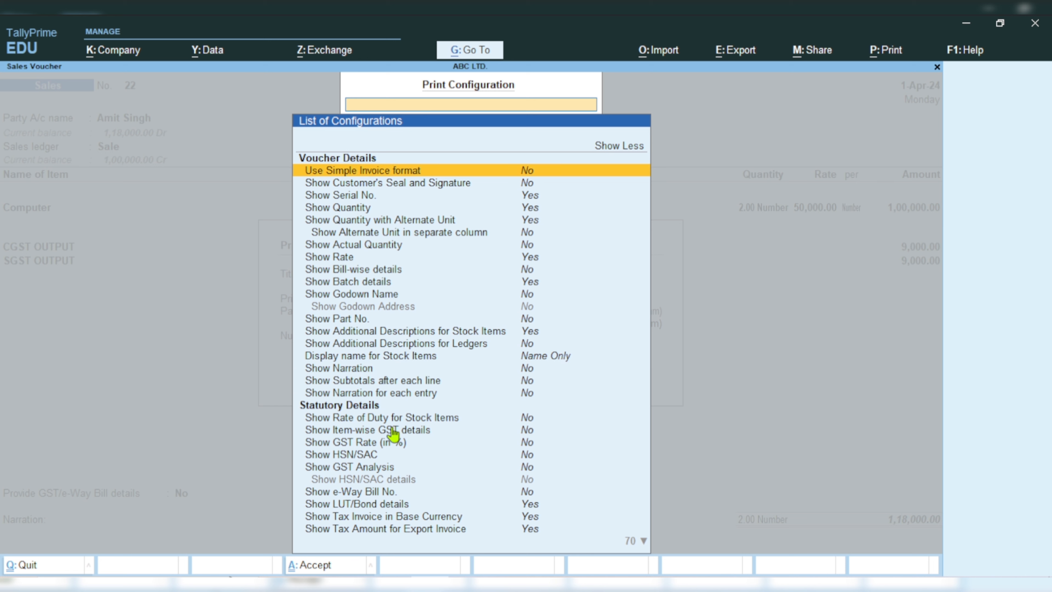
{"action": "key", "text": "Down"}
{"action": "key", "text": "Down"}
{"action": "key", "text": "Down"}
{"action": "key", "text": "Down"}
{"action": "key", "text": "Down"}
{"action": "key", "text": "Down"}
{"action": "key", "text": "Down"}
{"action": "key", "text": "Down"}
{"action": "key", "text": "Down"}
{"action": "key", "text": "Down"}
{"action": "key", "text": "Down"}
{"action": "key", "text": "Down"}
{"action": "key", "text": "Down"}
{"action": "key", "text": "Down"}
{"action": "key", "text": "Down"}
{"action": "key", "text": "Down"}
{"action": "key", "text": "Down"}
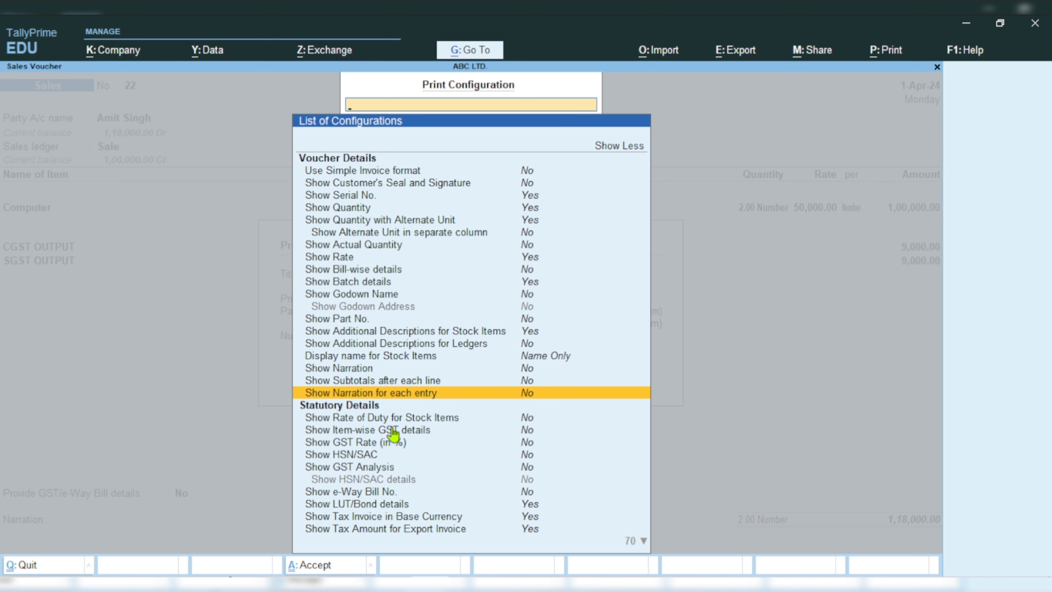
{"action": "key", "text": "Down"}
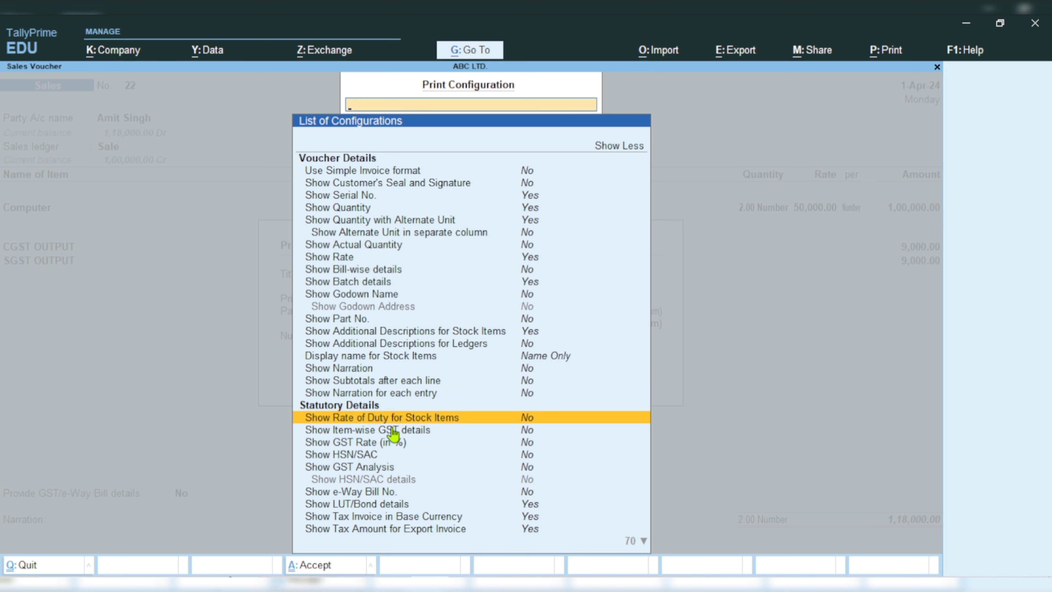
{"action": "key", "text": "Down"}
{"action": "key", "text": "Down"}
{"action": "key", "text": "Down"}
{"action": "key", "text": "Down"}
{"action": "key", "text": "Down"}
{"action": "key", "text": "Up"}
{"action": "key", "text": "Up"}
{"action": "key", "text": "Up"}
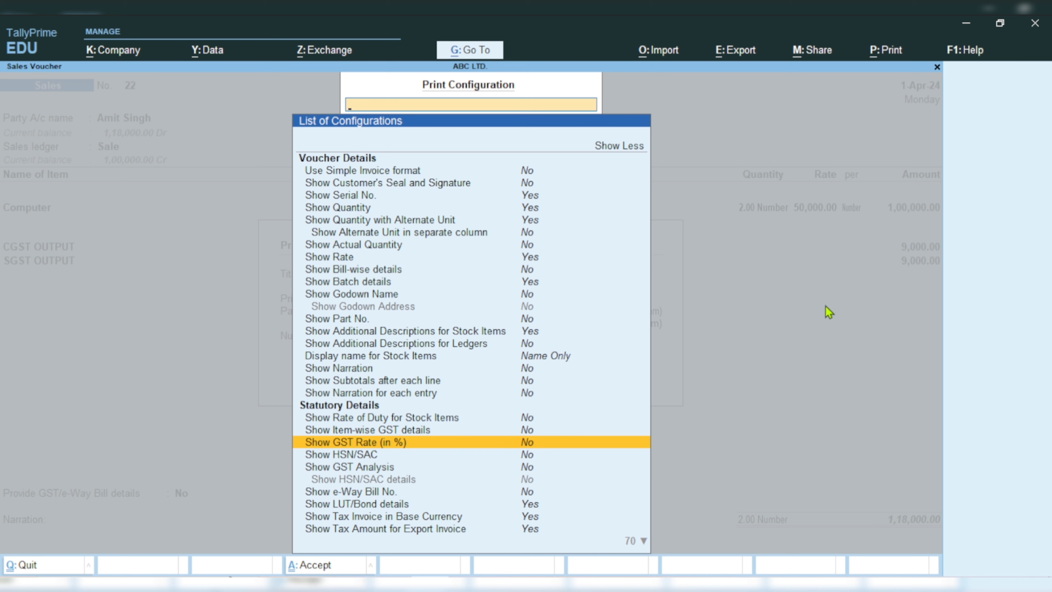
{"action": "key", "text": "Up"}
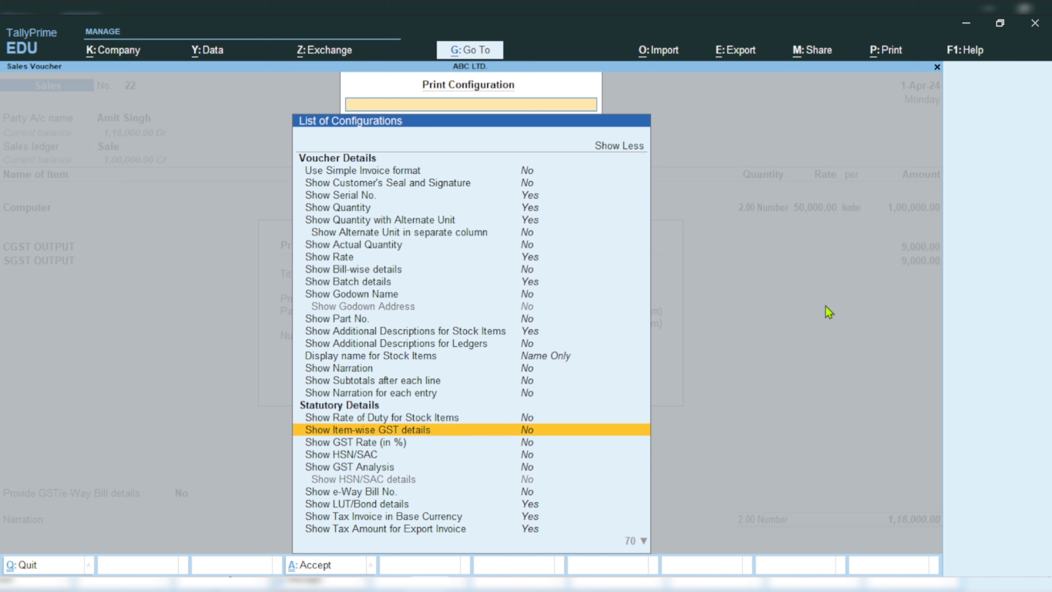
Step: Try switching Show Item-wise GST details on and off in alternation with Show GST Rate (in %)
{"action": "key", "text": "Return"}
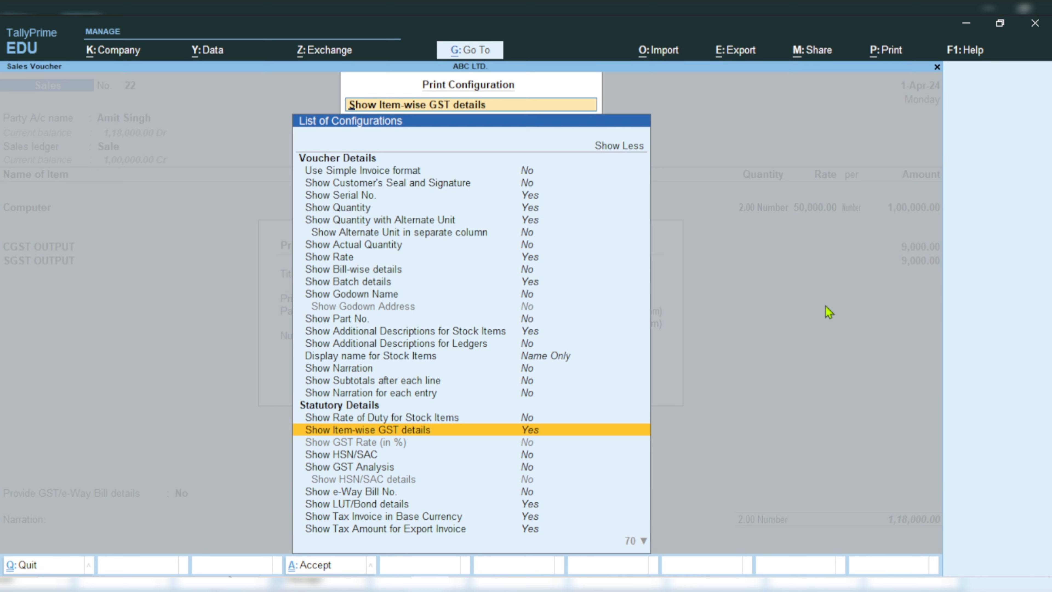
{"action": "key", "text": "Down"}
{"action": "key", "text": "Up"}
{"action": "key", "text": "Return"}
{"action": "key", "text": "Down"}
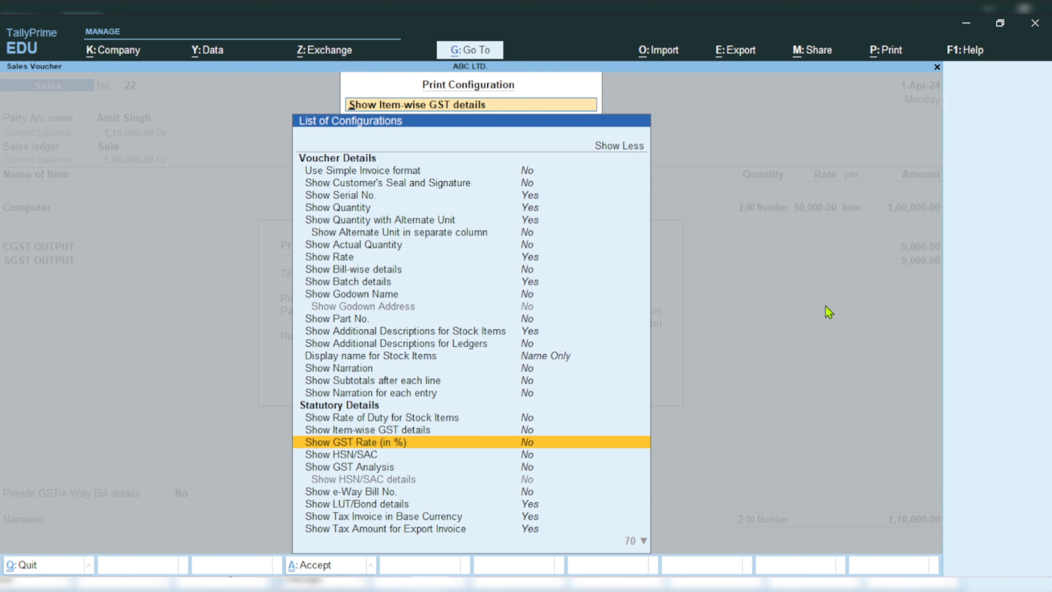
{"action": "key", "text": "Return"}
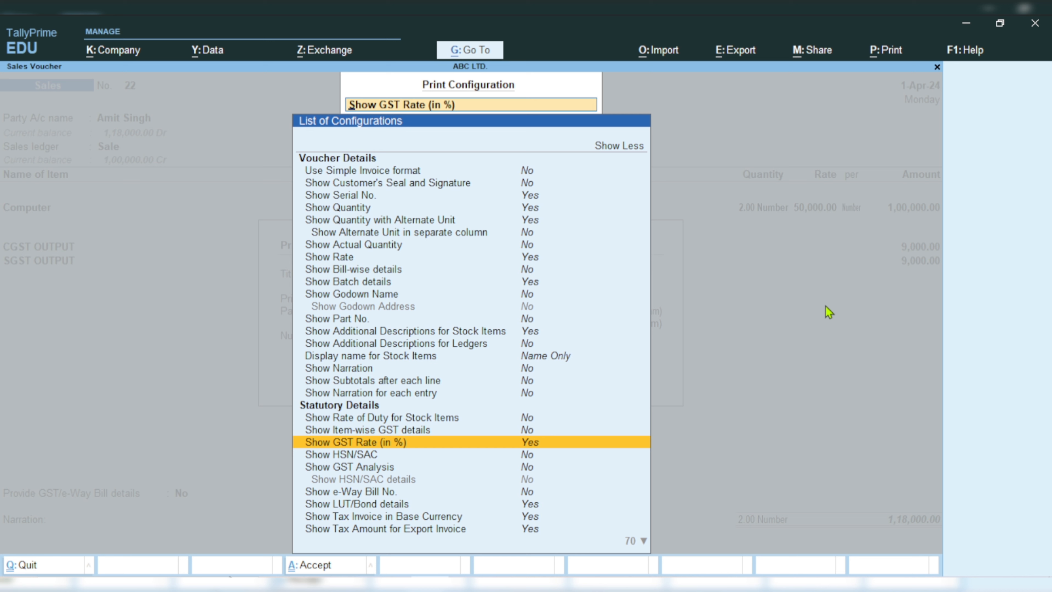
{"action": "key", "text": "Down"}
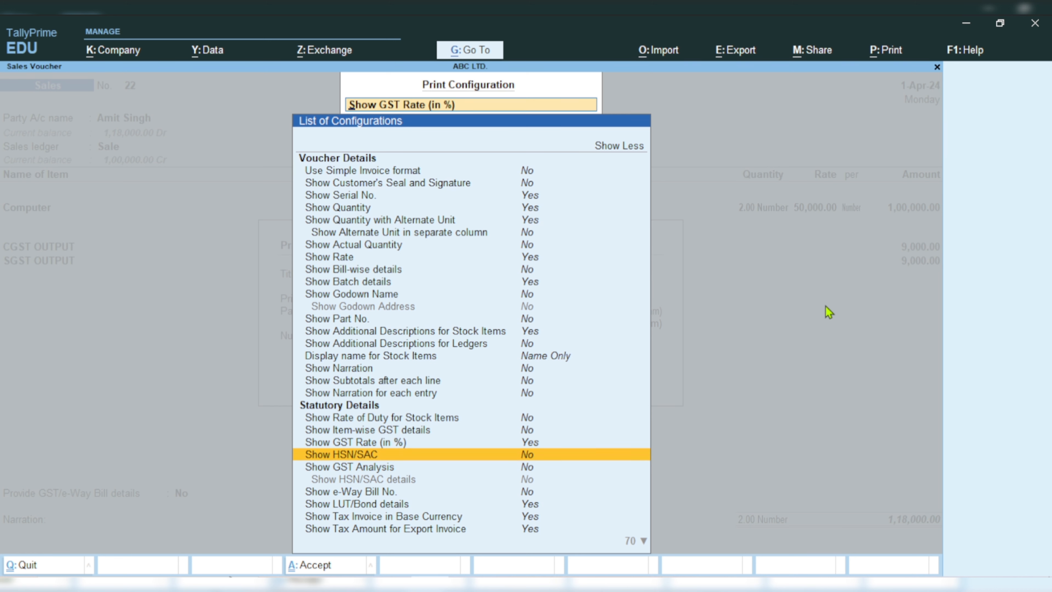
{"action": "key", "text": "Up"}
{"action": "key", "text": "Up"}
{"action": "key", "text": "Return"}
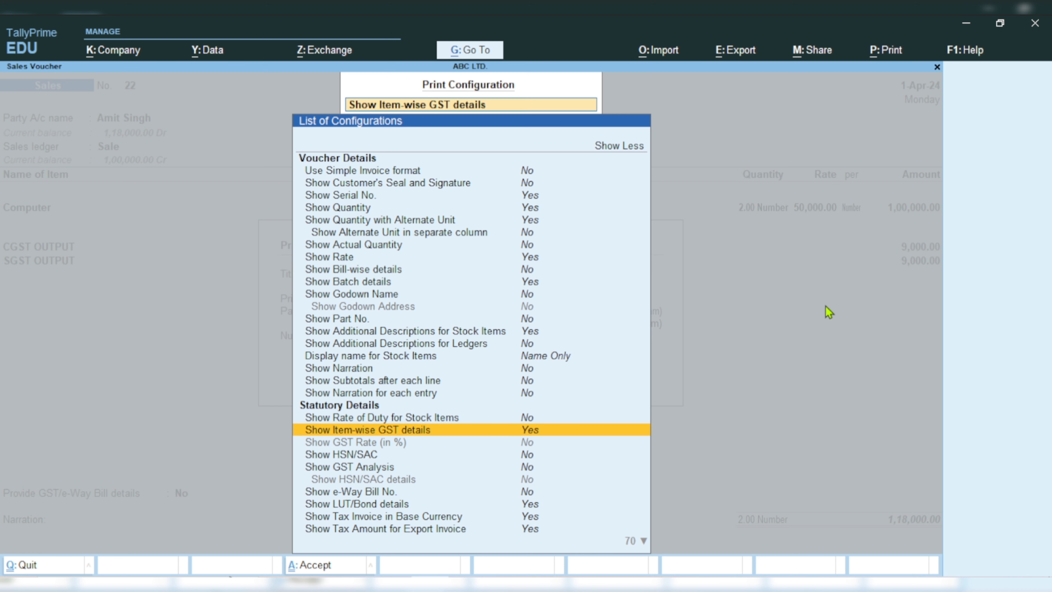
{"action": "key", "text": "Return"}
Step: Set Show GST Rate (in %) and Show HSN/SAC to Yes under Statutory Details
{"action": "key", "text": "Down"}
{"action": "key", "text": "Return"}
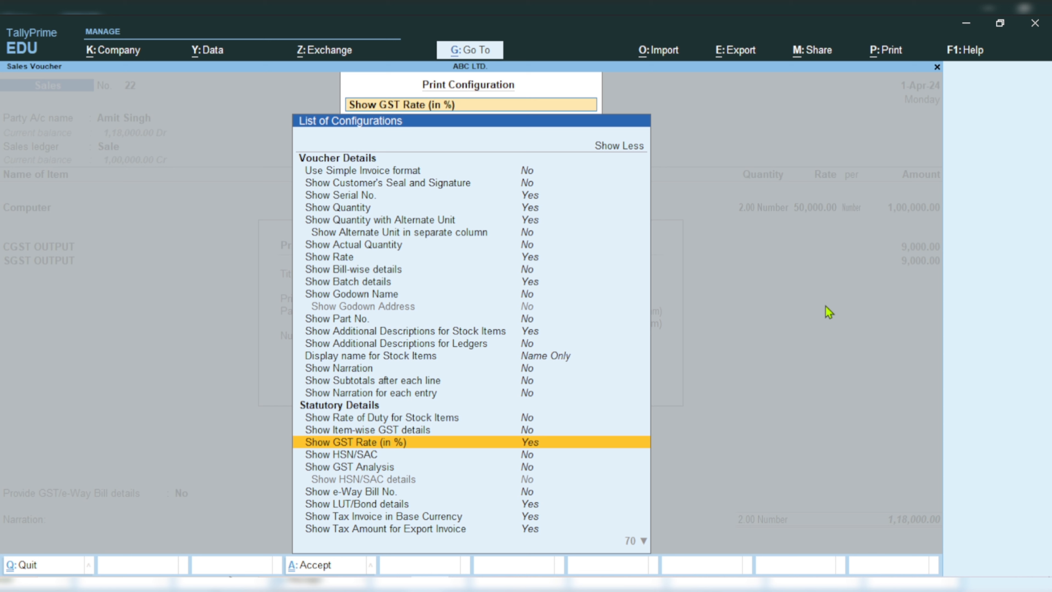
{"action": "key", "text": "Down"}
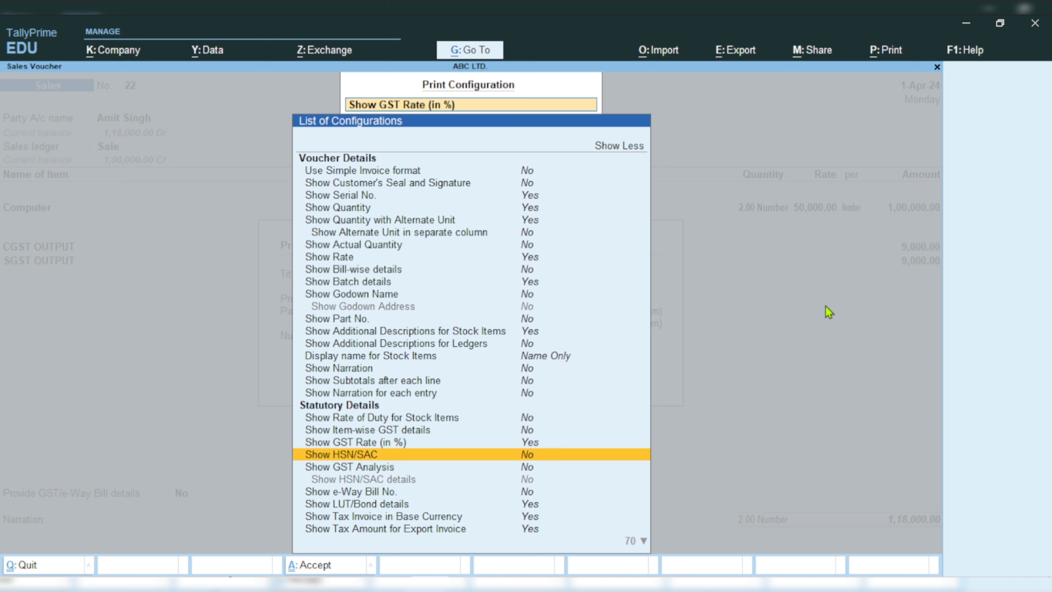
{"action": "key", "text": "Return"}
Step: Set Show GST Analysis with its Show HSN/SAC details to Yes, and enable Show e-Way Bill No
{"action": "key", "text": "Down"}
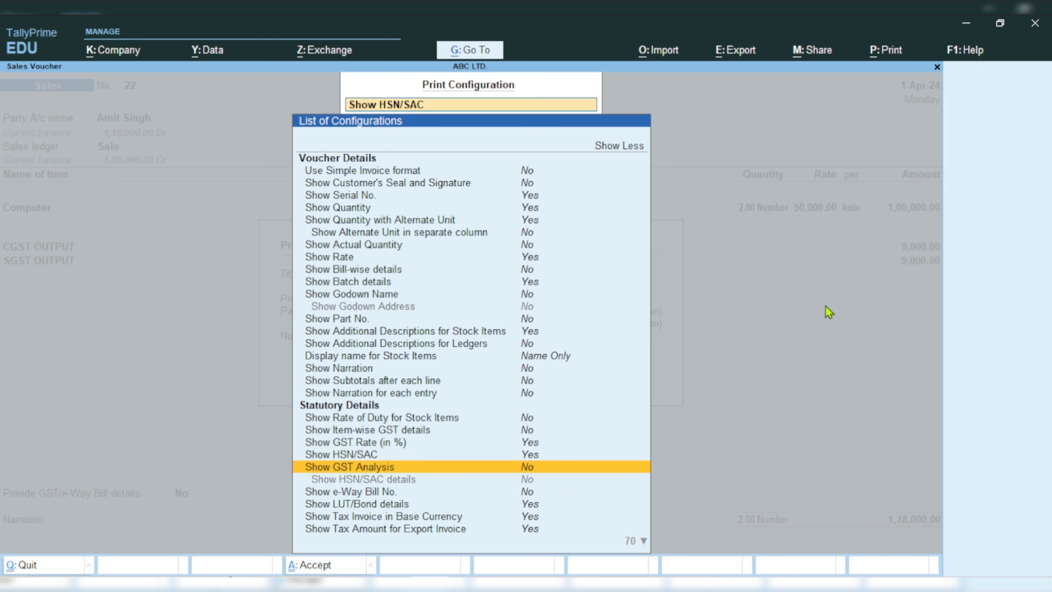
{"action": "key", "text": "Return"}
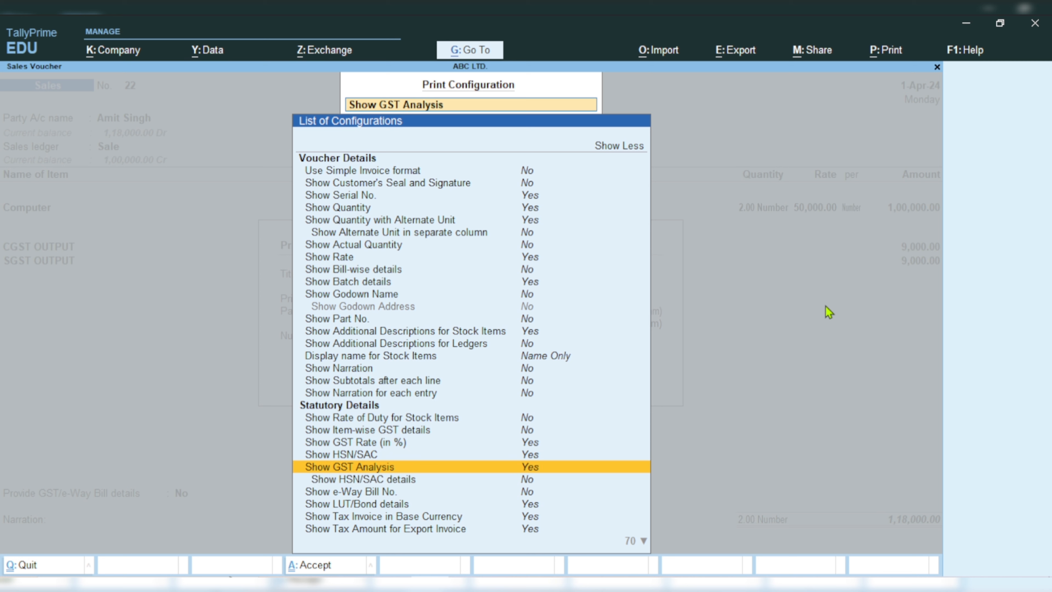
{"action": "key", "text": "Down"}
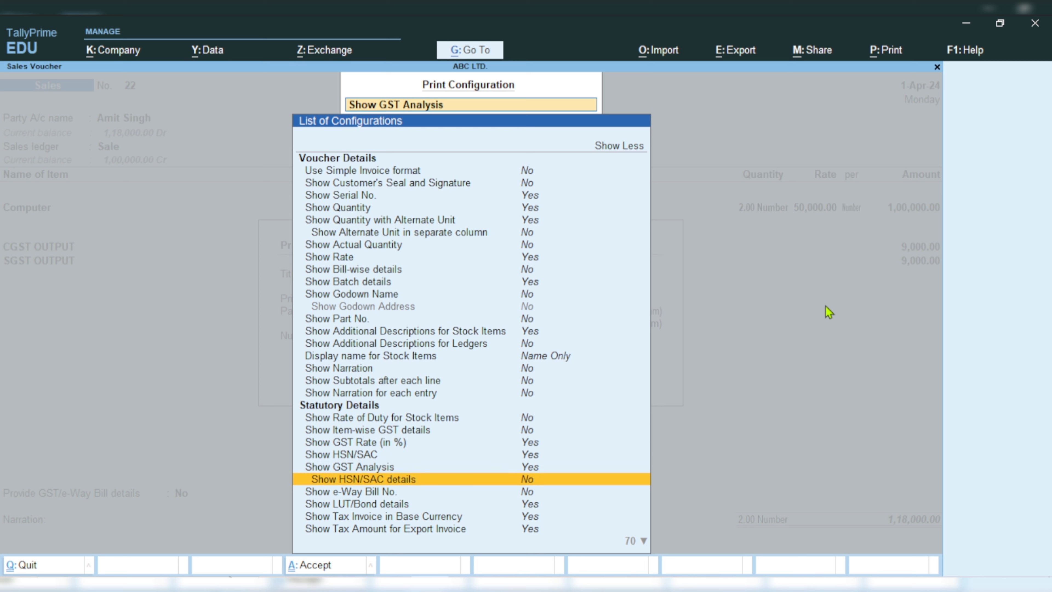
{"action": "key", "text": "Return"}
{"action": "key", "text": "Down"}
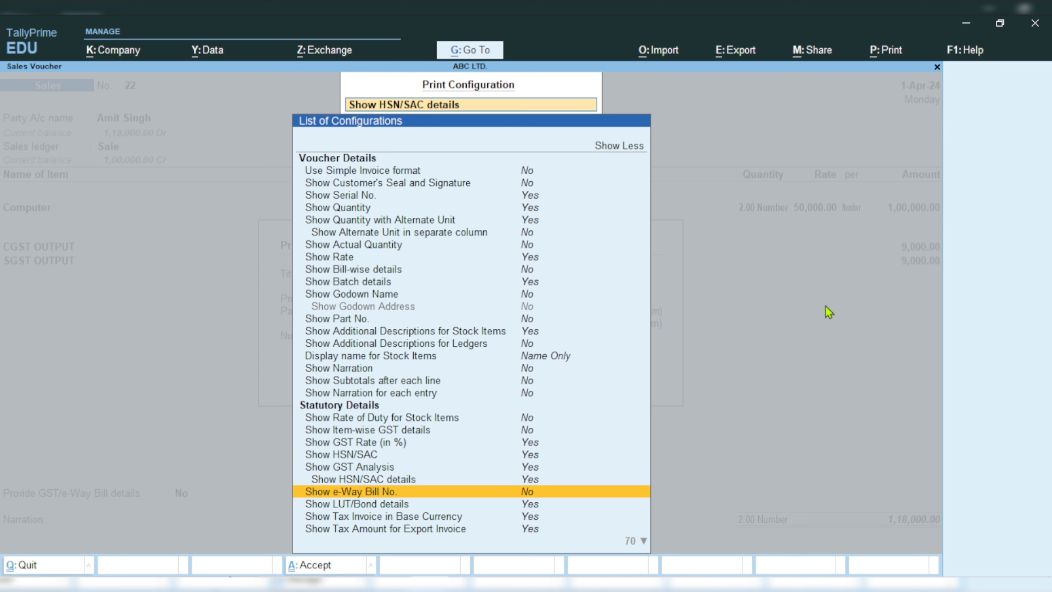
{"action": "key", "text": "Return"}
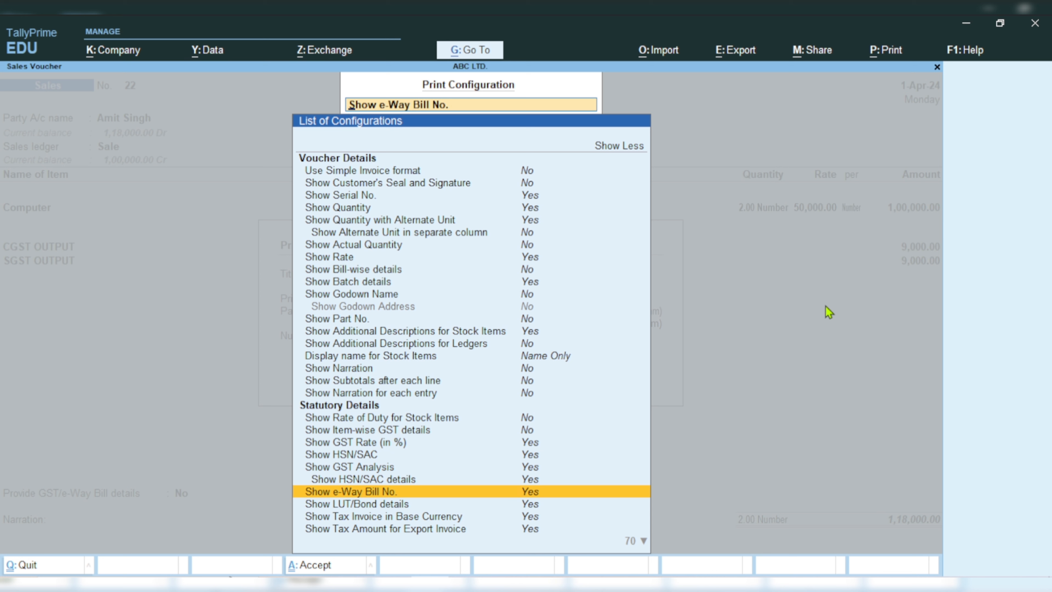
Step: Look over the remaining Statutory Details options and the invoice Title setting under Header Information
{"action": "key", "text": "Down"}
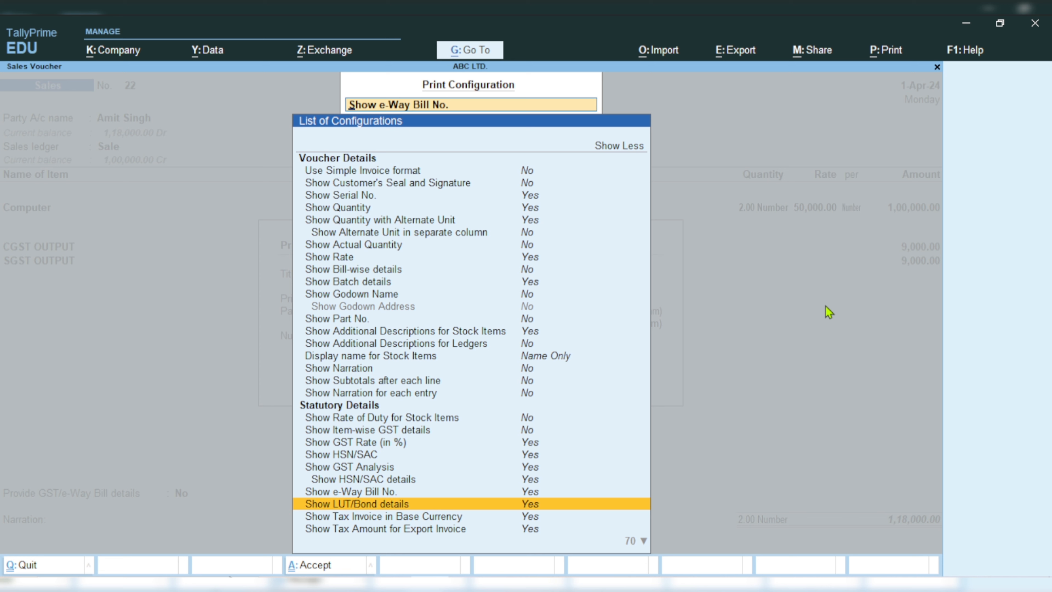
{"action": "key", "text": "Down"}
{"action": "key", "text": "Down"}
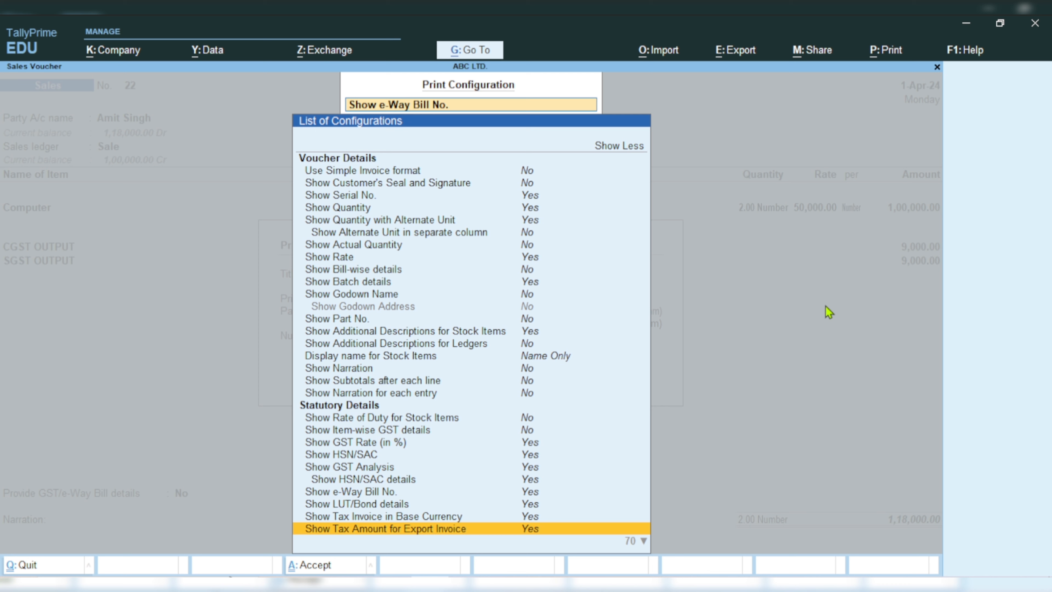
{"action": "key", "text": "Down"}
{"action": "key", "text": "Down"}
{"action": "key", "text": "Down"}
{"action": "key", "text": "Down"}
{"action": "key", "text": "Down"}
{"action": "key", "text": "Down"}
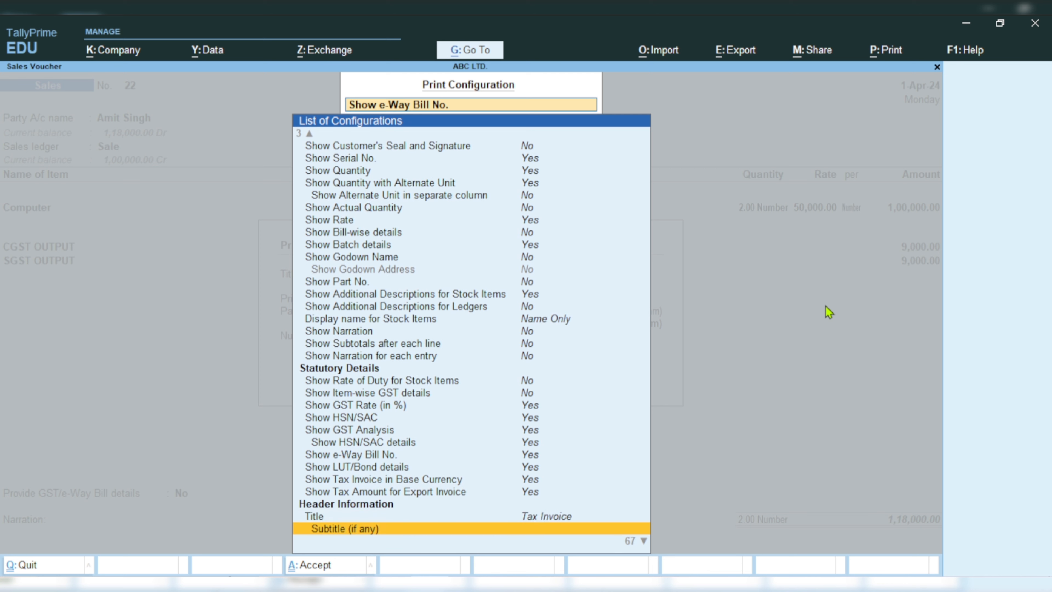
{"action": "key", "text": "Up"}
{"action": "key", "text": "Up"}
{"action": "key", "text": "Up"}
{"action": "key", "text": "Up"}
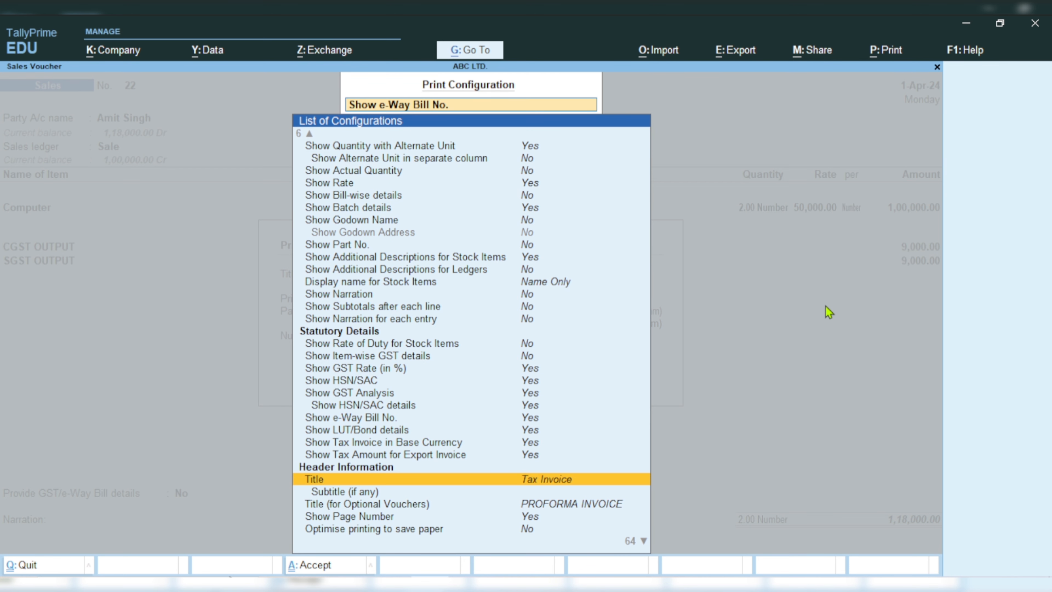
{"action": "key", "text": "Return"}
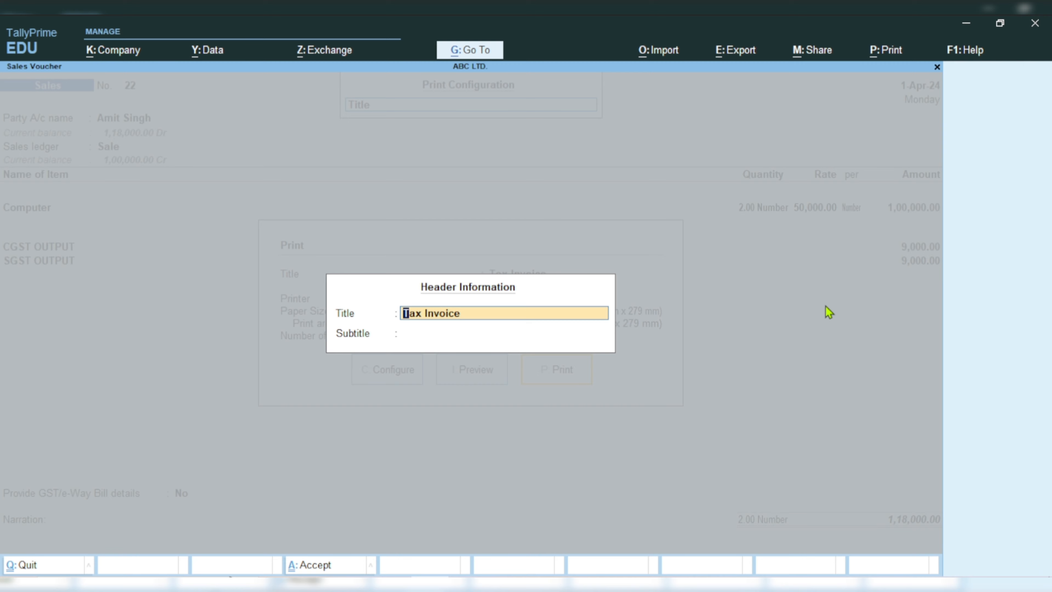
{"action": "key", "text": "Escape"}
{"action": "key", "text": "Escape"}
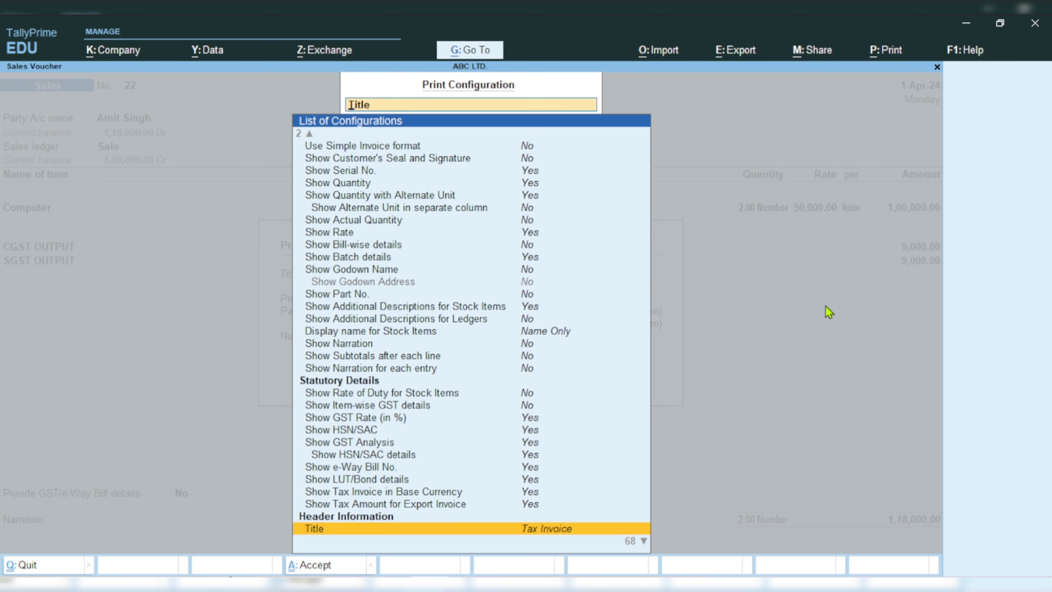
Step: Look through the Header Information and Company Details options of the print configuration
{"action": "key", "text": "Down"}
{"action": "key", "text": "Down"}
{"action": "key", "text": "Down"}
{"action": "key", "text": "Down"}
{"action": "key", "text": "Down"}
{"action": "key", "text": "Down"}
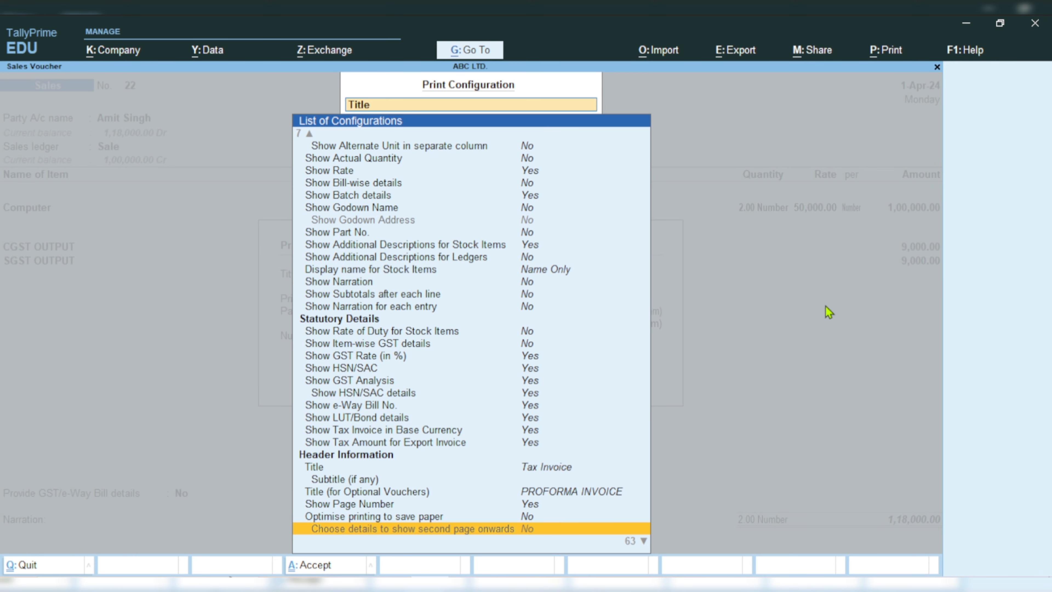
{"action": "key", "text": "Down"}
{"action": "key", "text": "Down"}
{"action": "key", "text": "Down"}
{"action": "key", "text": "Down"}
{"action": "key", "text": "Down"}
{"action": "key", "text": "Down"}
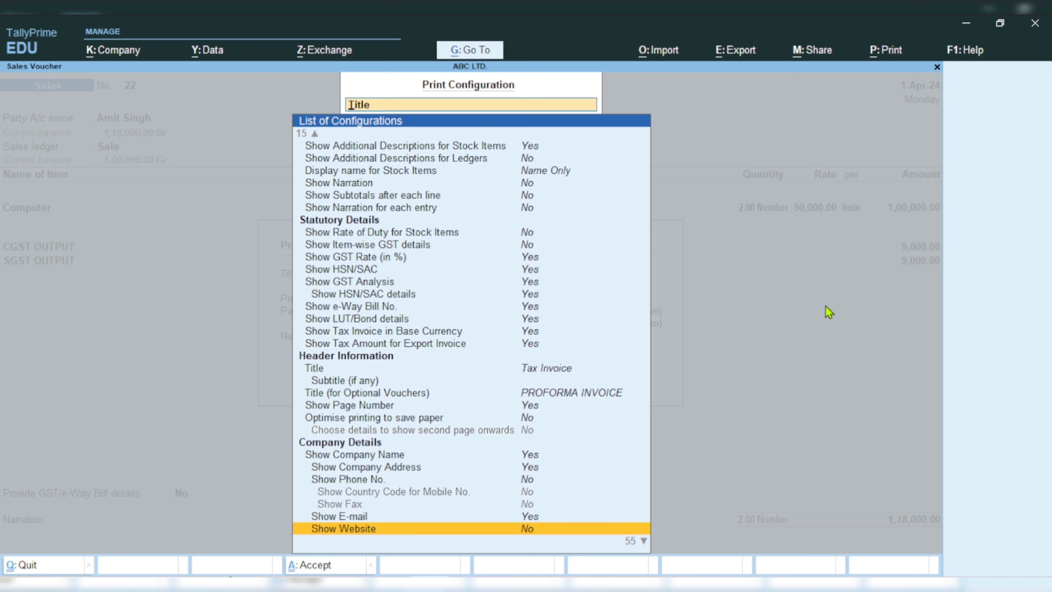
{"action": "key", "text": "Down"}
{"action": "key", "text": "Down"}
{"action": "key", "text": "Down"}
{"action": "key", "text": "Down"}
{"action": "key", "text": "Down"}
{"action": "key", "text": "Down"}
{"action": "key", "text": "Down"}
{"action": "key", "text": "Down"}
{"action": "key", "text": "Down"}
{"action": "key", "text": "Down"}
{"action": "key", "text": "Down"}
{"action": "key", "text": "Down"}
{"action": "key", "text": "Down"}
{"action": "key", "text": "Down"}
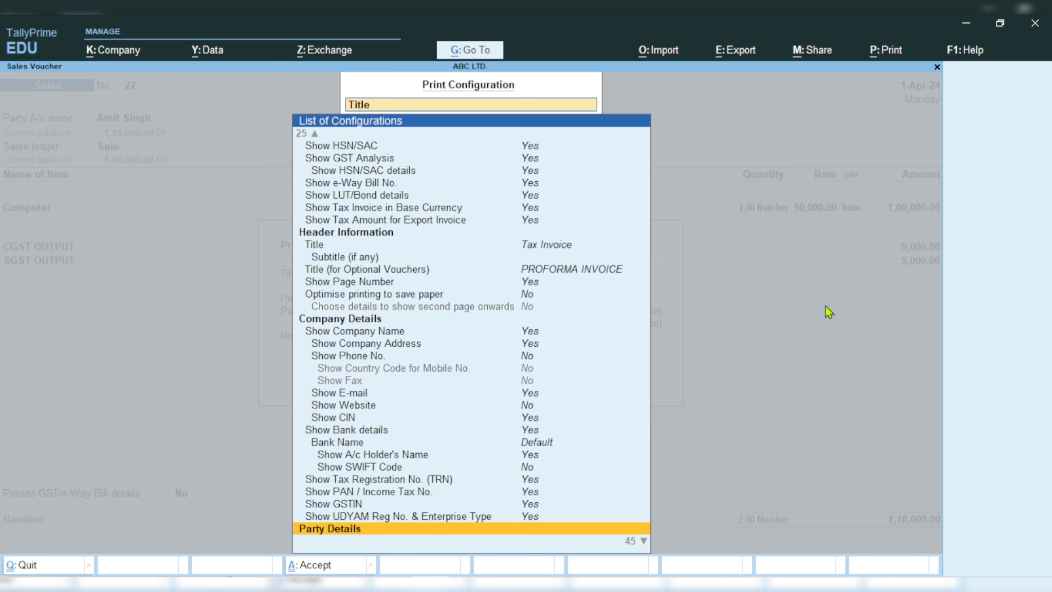
Step: Look through the Party Details, Order and Dispatch Details, Footer Information and Printer Settings options
{"action": "key", "text": "Down"}
{"action": "key", "text": "Down"}
{"action": "key", "text": "Down"}
{"action": "key", "text": "Down"}
{"action": "key", "text": "Down"}
{"action": "key", "text": "Down"}
{"action": "key", "text": "Down"}
{"action": "key", "text": "Down"}
{"action": "key", "text": "Down"}
{"action": "key", "text": "Down"}
{"action": "key", "text": "Down"}
{"action": "key", "text": "Down"}
{"action": "key", "text": "Down"}
{"action": "key", "text": "Down"}
{"action": "key", "text": "Down"}
{"action": "key", "text": "Down"}
{"action": "key", "text": "Down"}
{"action": "key", "text": "Down"}
{"action": "key", "text": "Down"}
{"action": "key", "text": "Down"}
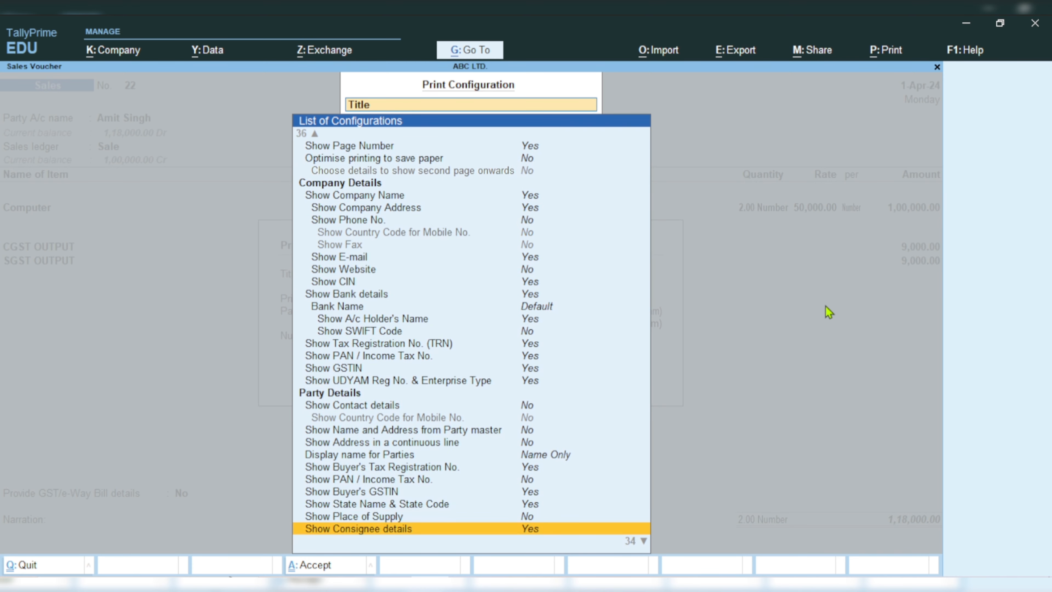
{"action": "key", "text": "Down"}
{"action": "key", "text": "Down"}
{"action": "key", "text": "Down"}
{"action": "key", "text": "Down"}
{"action": "key", "text": "Down"}
{"action": "key", "text": "Down"}
{"action": "key", "text": "Down"}
{"action": "key", "text": "Down"}
{"action": "key", "text": "Down"}
{"action": "key", "text": "Down"}
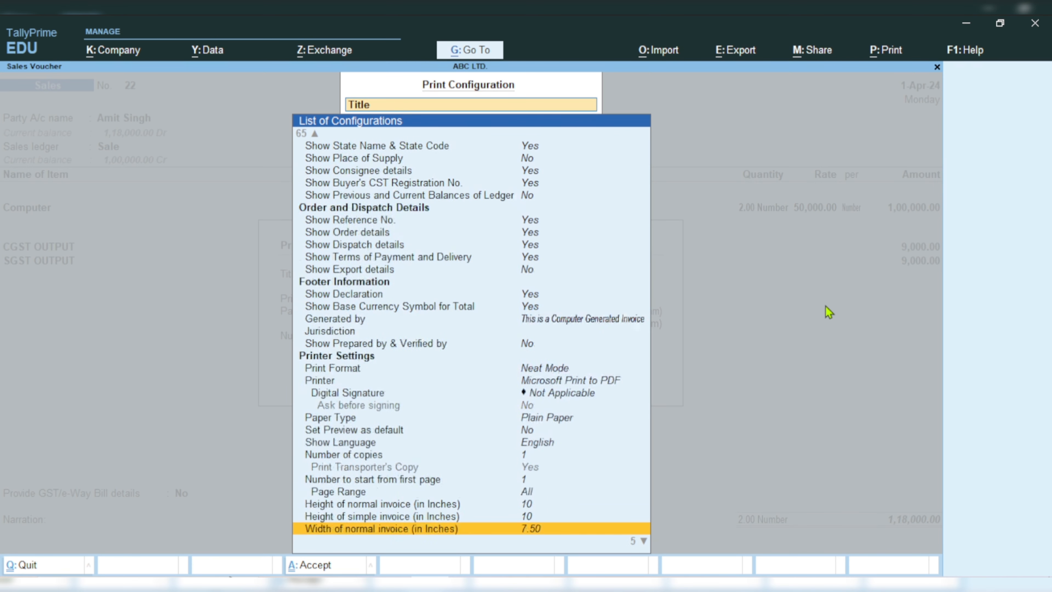
Step: Set Height of normal invoice (in Inches) to 15 under Printer Settings
{"action": "key", "text": "Up"}
{"action": "key", "text": "Up"}
{"action": "key", "text": "Up"}
{"action": "key", "text": "Up"}
{"action": "key", "text": "Up"}
{"action": "key", "text": "Up"}
{"action": "key", "text": "Up"}
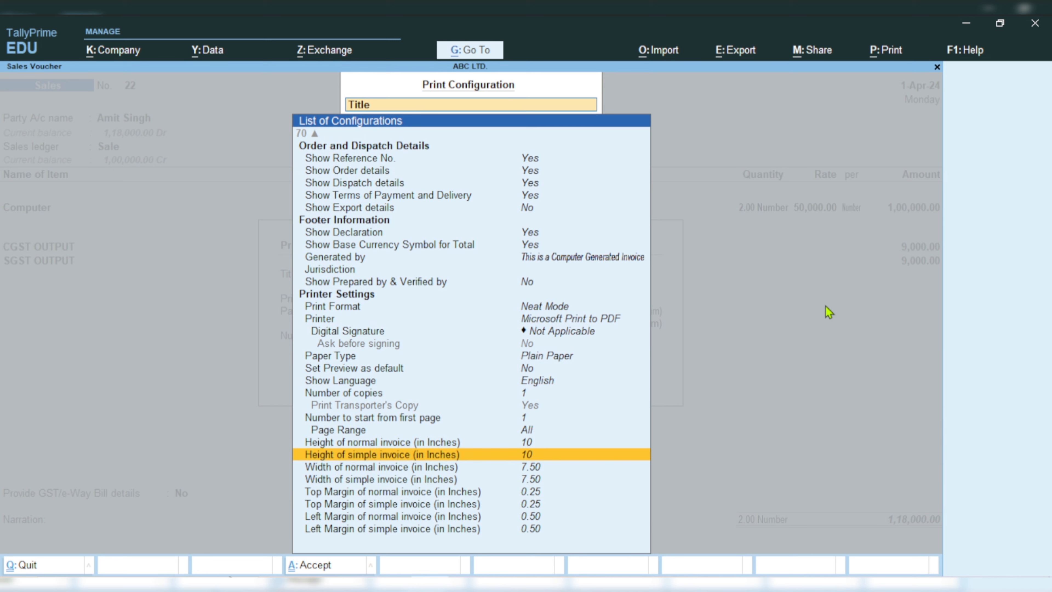
{"action": "key", "text": "Down"}
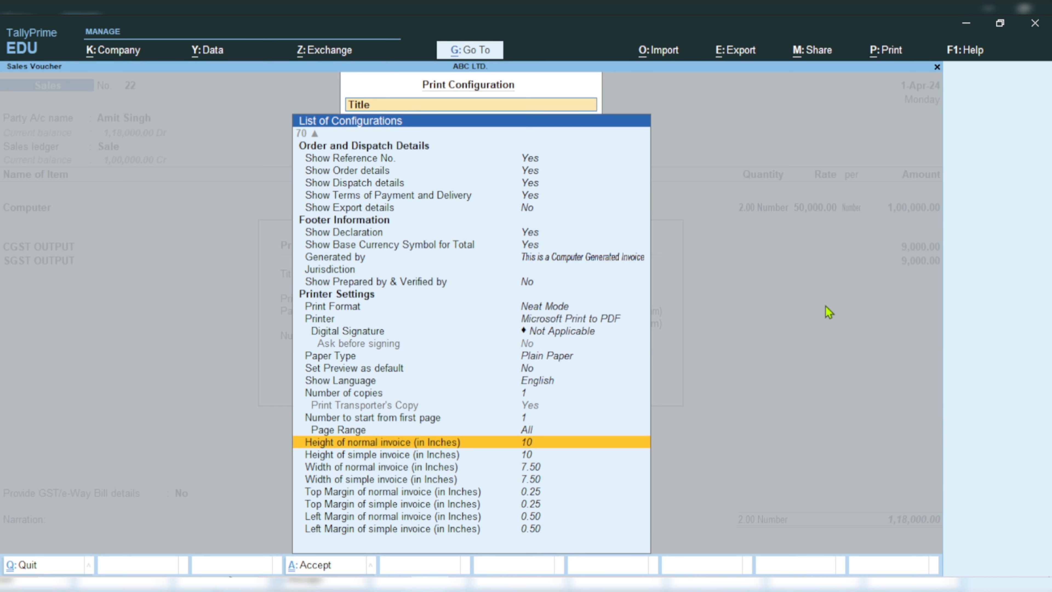
{"action": "key", "text": "Down"}
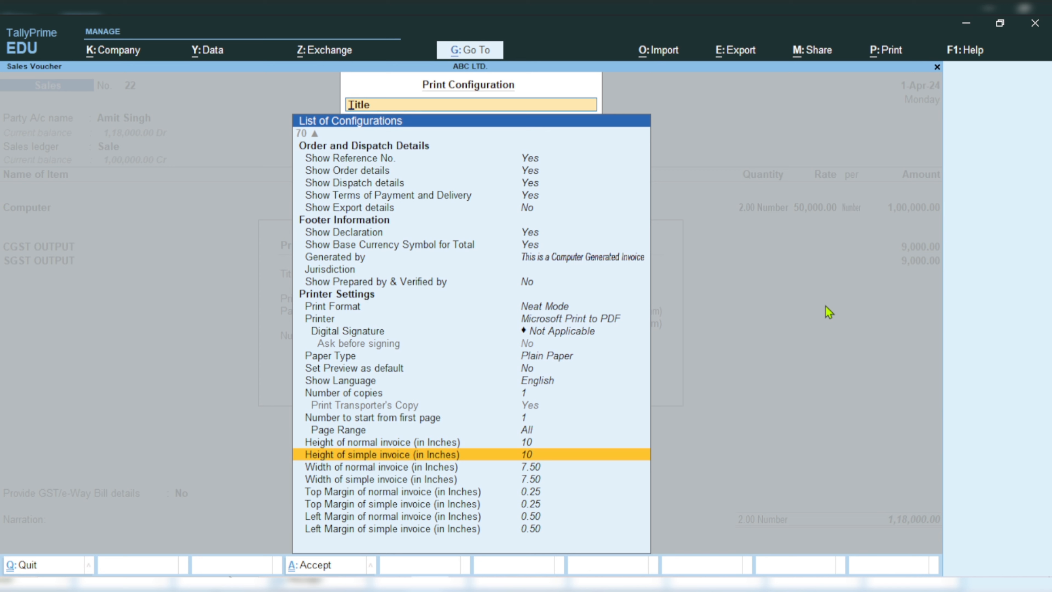
{"action": "key", "text": "Up"}
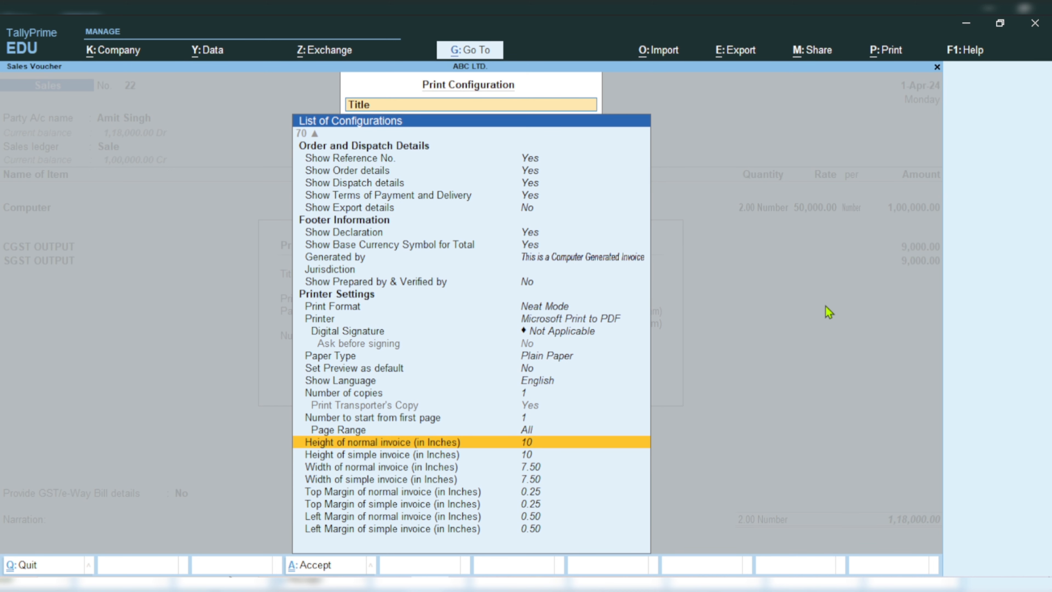
{"action": "key", "text": "Return"}
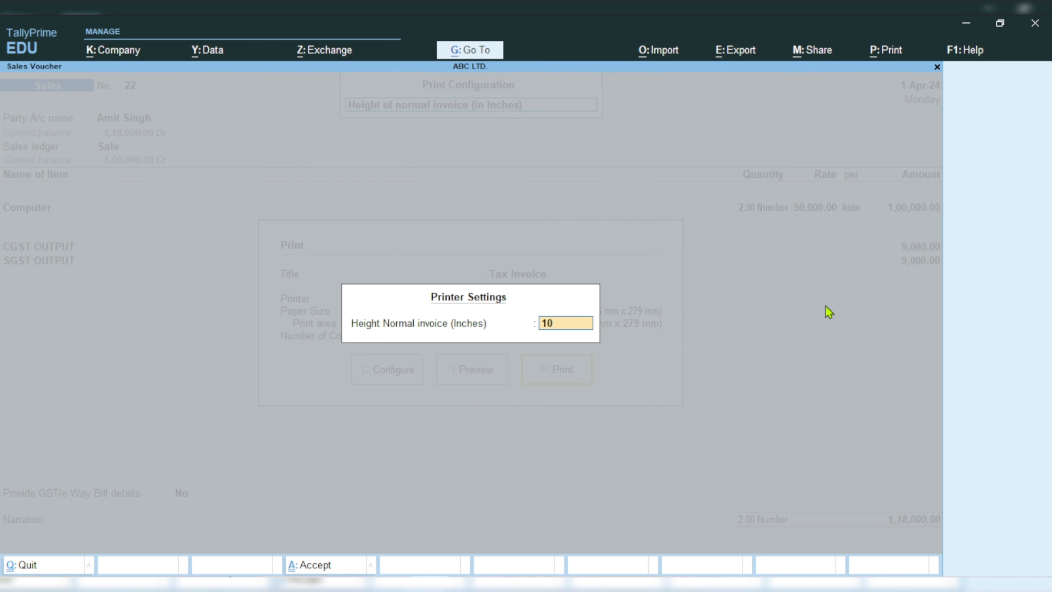
{"action": "type", "text": "15"}
{"action": "key", "text": "Return"}
Step: Set Width of normal invoice (in Inches) to 10 under Printer Settings
{"action": "key", "text": "Down"}
{"action": "key", "text": "Down"}
{"action": "key", "text": "Down"}
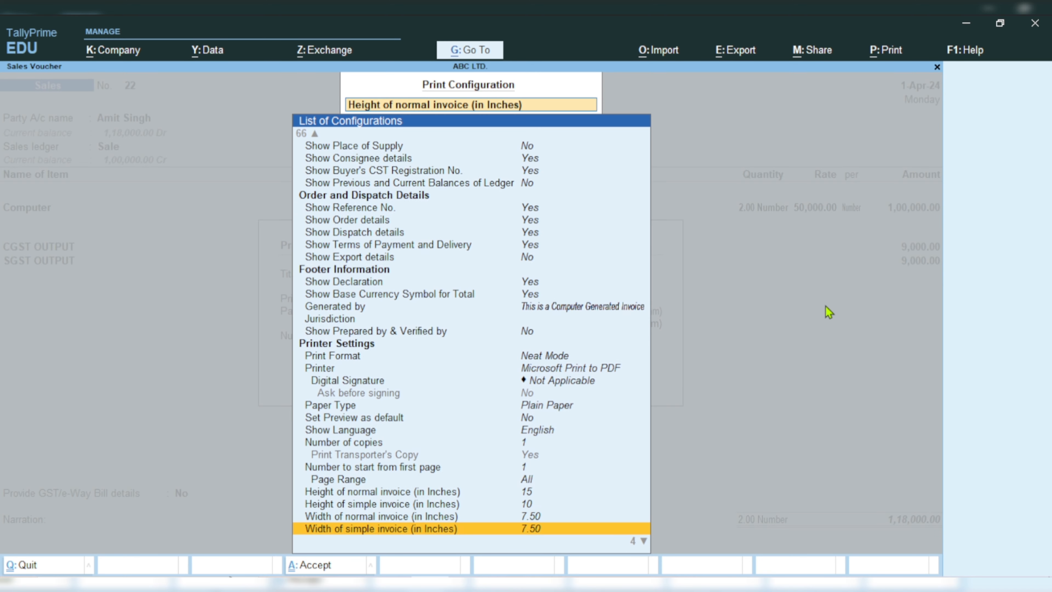
{"action": "key", "text": "Up"}
{"action": "key", "text": "Up"}
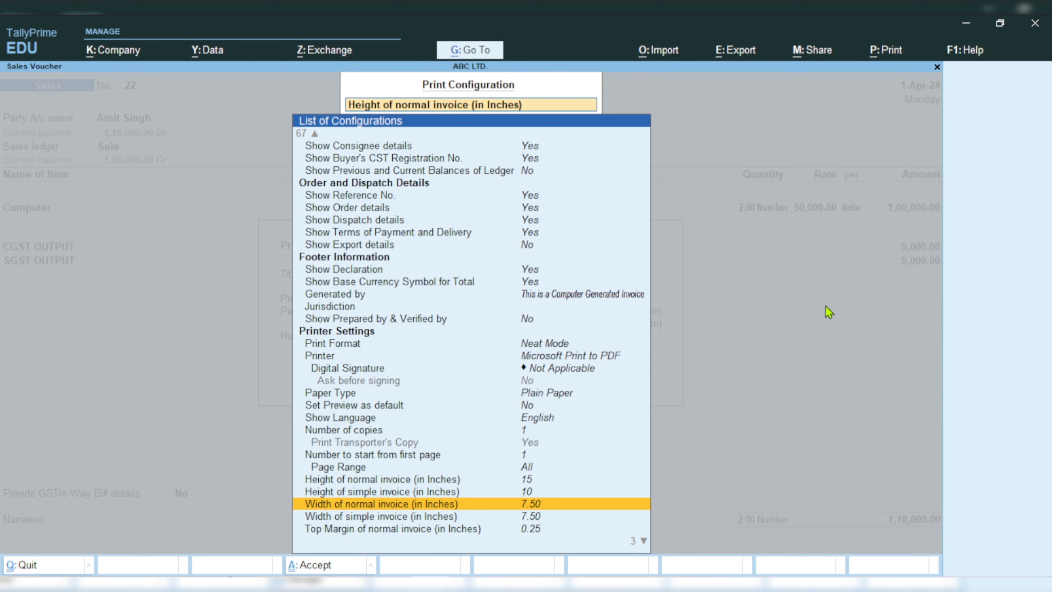
{"action": "key", "text": "Return"}
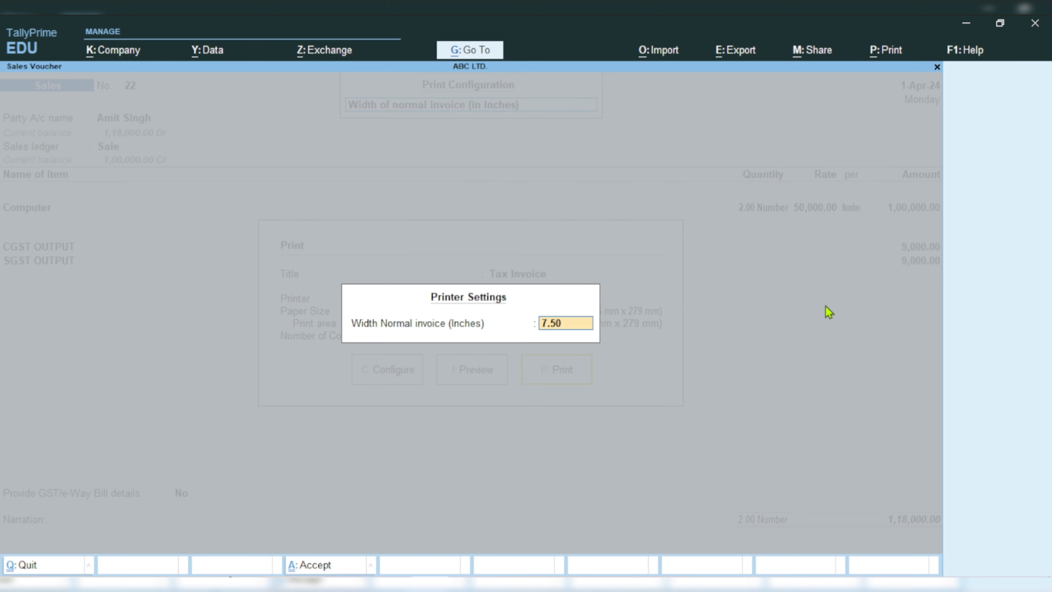
{"action": "type", "text": "10"}
{"action": "key", "text": "Return"}
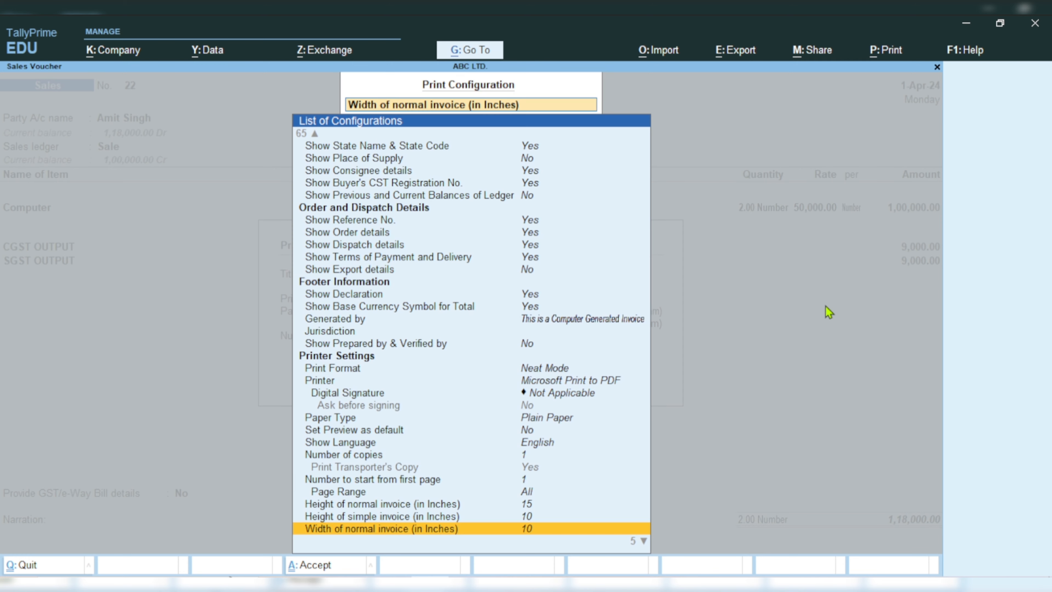
Step: Examine the invoice margin settings, then look back over the Printer Settings, Footer Information and Order and Dispatch Details options
{"action": "key", "text": "Down"}
{"action": "key", "text": "Down"}
{"action": "key", "text": "Down"}
{"action": "key", "text": "Down"}
{"action": "key", "text": "Down"}
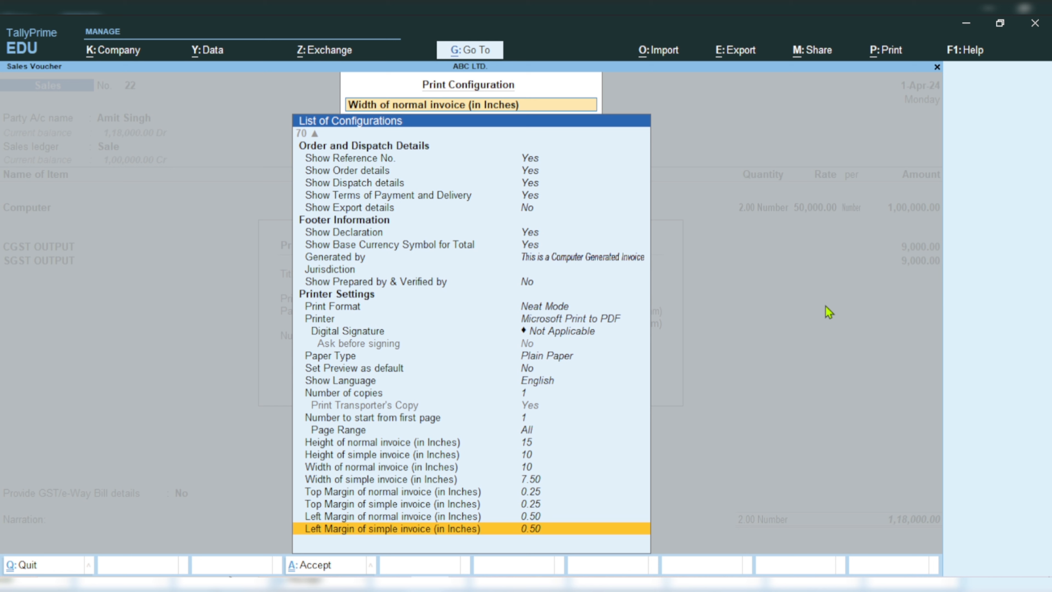
{"action": "key", "text": "Up"}
{"action": "key", "text": "Up"}
{"action": "key", "text": "Up"}
{"action": "key", "text": "Up"}
{"action": "key", "text": "Up"}
{"action": "key", "text": "Up"}
{"action": "key", "text": "Up"}
{"action": "key", "text": "Up"}
{"action": "key", "text": "Up"}
{"action": "key", "text": "Up"}
{"action": "key", "text": "Up"}
{"action": "key", "text": "Up"}
{"action": "key", "text": "Up"}
{"action": "key", "text": "Up"}
{"action": "key", "text": "Up"}
{"action": "key", "text": "Up"}
{"action": "key", "text": "Up"}
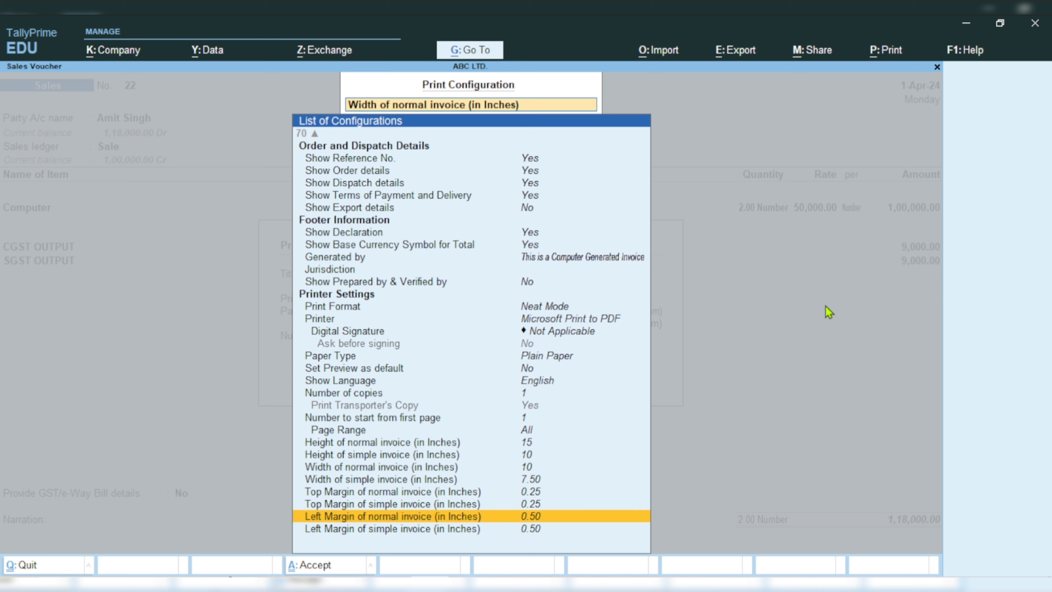
{"action": "key", "text": "Up"}
{"action": "key", "text": "Up"}
{"action": "key", "text": "Up"}
{"action": "key", "text": "Up"}
{"action": "key", "text": "Up"}
{"action": "key", "text": "Up"}
{"action": "key", "text": "Up"}
{"action": "key", "text": "Up"}
{"action": "key", "text": "Up"}
{"action": "key", "text": "Up"}
{"action": "key", "text": "Up"}
{"action": "key", "text": "Up"}
{"action": "key", "text": "Up"}
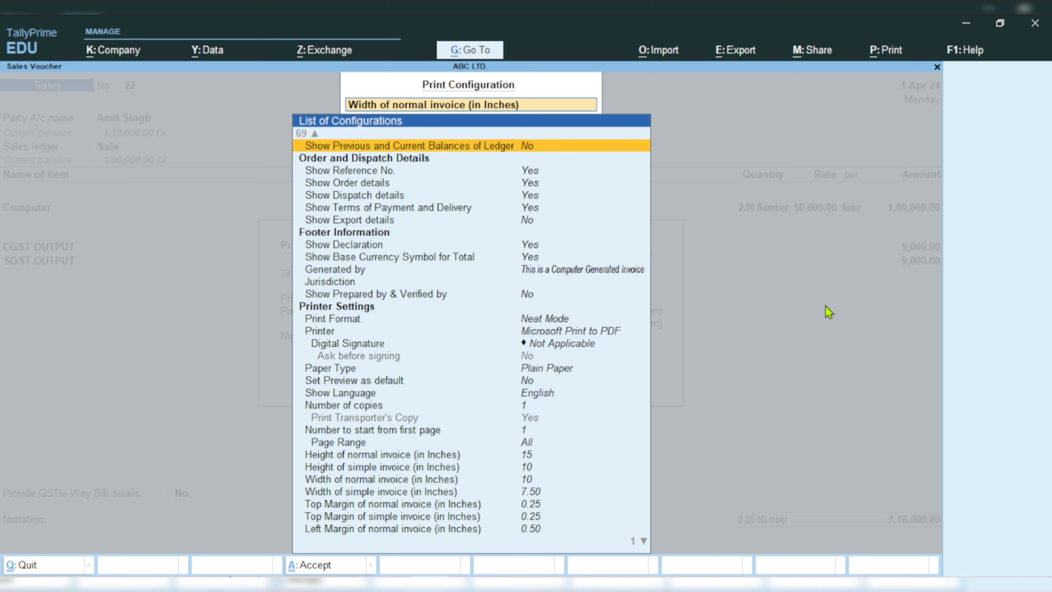
Step: Review the Party Details options around Show Consignee details and Show Buyer's CST Registration No
{"action": "key", "text": "Down"}
{"action": "key", "text": "Down"}
{"action": "key", "text": "Down"}
{"action": "key", "text": "Down"}
{"action": "key", "text": "Up"}
{"action": "key", "text": "Up"}
{"action": "key", "text": "Up"}
{"action": "key", "text": "Up"}
{"action": "key", "text": "Up"}
{"action": "key", "text": "Up"}
{"action": "key", "text": "Up"}
{"action": "key", "text": "Up"}
{"action": "key", "text": "Up"}
{"action": "key", "text": "Up"}
{"action": "key", "text": "Up"}
{"action": "key", "text": "Up"}
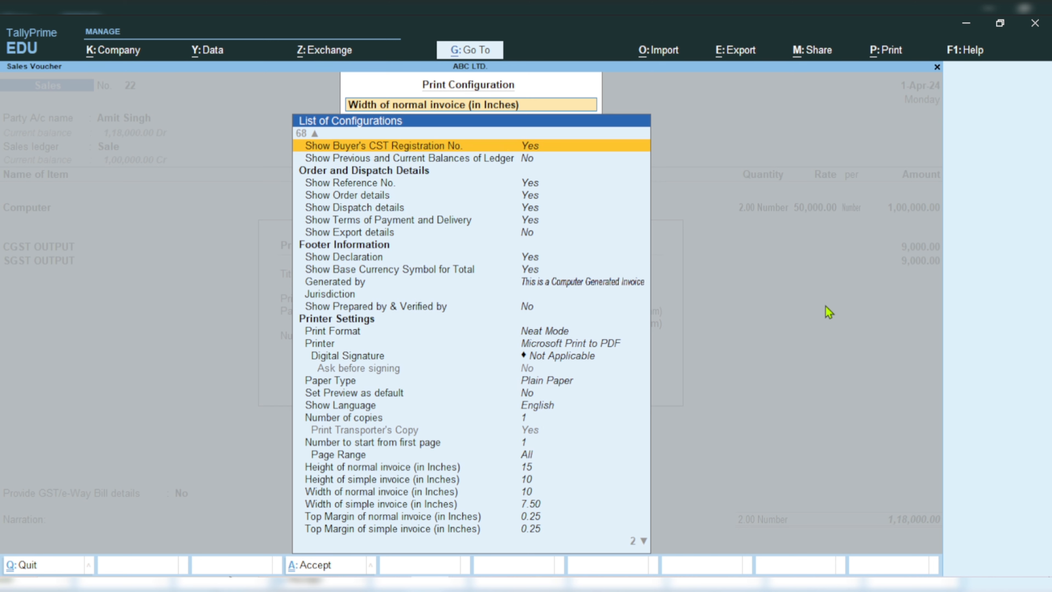
{"action": "key", "text": "Down"}
{"action": "key", "text": "Down"}
{"action": "key", "text": "Down"}
{"action": "key", "text": "Down"}
{"action": "key", "text": "Down"}
{"action": "key", "text": "Down"}
{"action": "key", "text": "Down"}
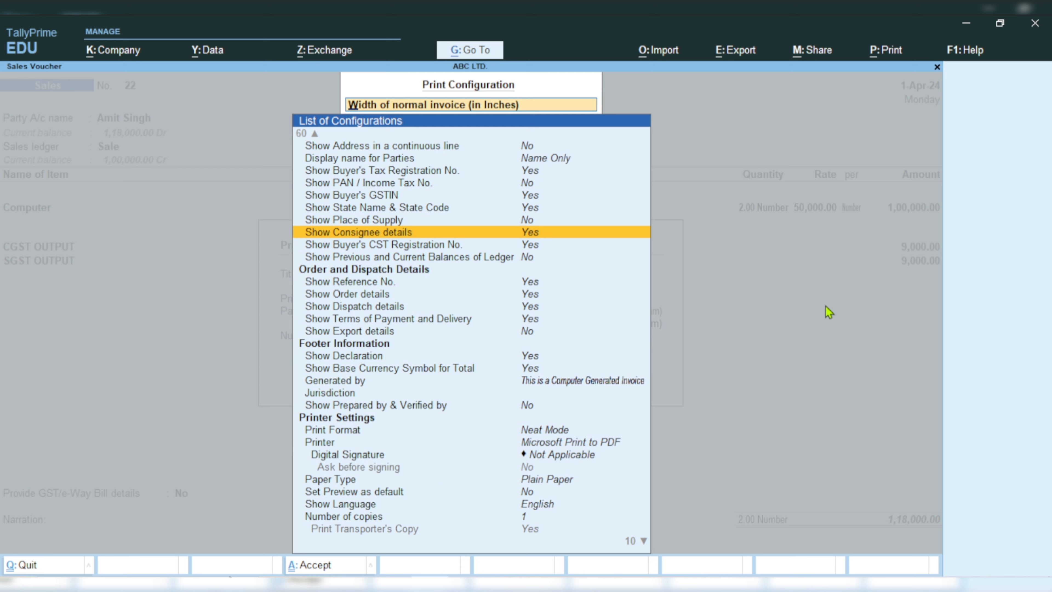
Step: Look back over the Party Details options up to Show SWIFT Code under Company Details
{"action": "key", "text": "Up"}
{"action": "key", "text": "Up"}
{"action": "key", "text": "Up"}
{"action": "key", "text": "Up"}
{"action": "key", "text": "Up"}
{"action": "key", "text": "Up"}
{"action": "key", "text": "Up"}
{"action": "key", "text": "Up"}
{"action": "key", "text": "Up"}
{"action": "key", "text": "Up"}
{"action": "key", "text": "Up"}
{"action": "key", "text": "Up"}
{"action": "key", "text": "Up"}
{"action": "key", "text": "Up"}
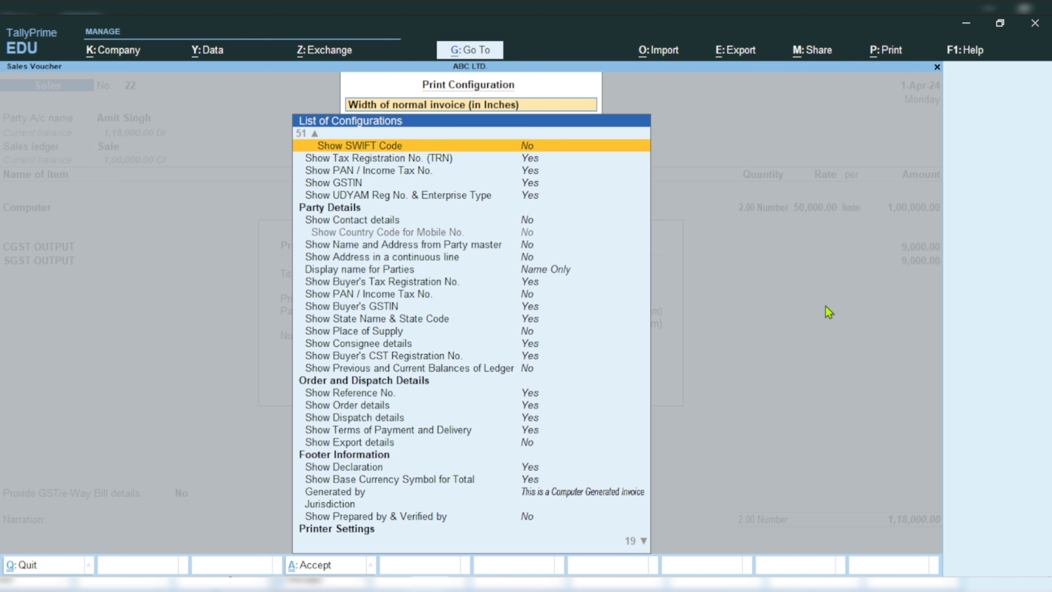
Step: Set Show Consignee details to No under Party Details
{"action": "key", "text": "Down"}
{"action": "key", "text": "Down"}
{"action": "key", "text": "Down"}
{"action": "key", "text": "Down"}
{"action": "key", "text": "Down"}
{"action": "key", "text": "Down"}
{"action": "key", "text": "Down"}
{"action": "key", "text": "Down"}
{"action": "key", "text": "Down"}
{"action": "key", "text": "Down"}
{"action": "key", "text": "Down"}
{"action": "key", "text": "Down"}
{"action": "key", "text": "Down"}
{"action": "key", "text": "Down"}
{"action": "key", "text": "Down"}
{"action": "key", "text": "Down"}
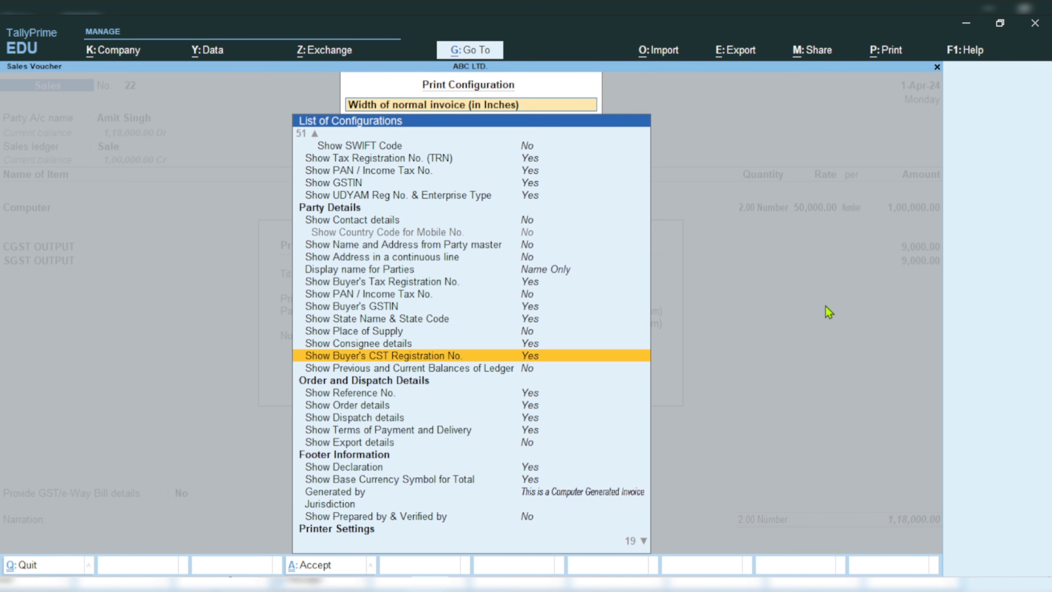
{"action": "key", "text": "Up"}
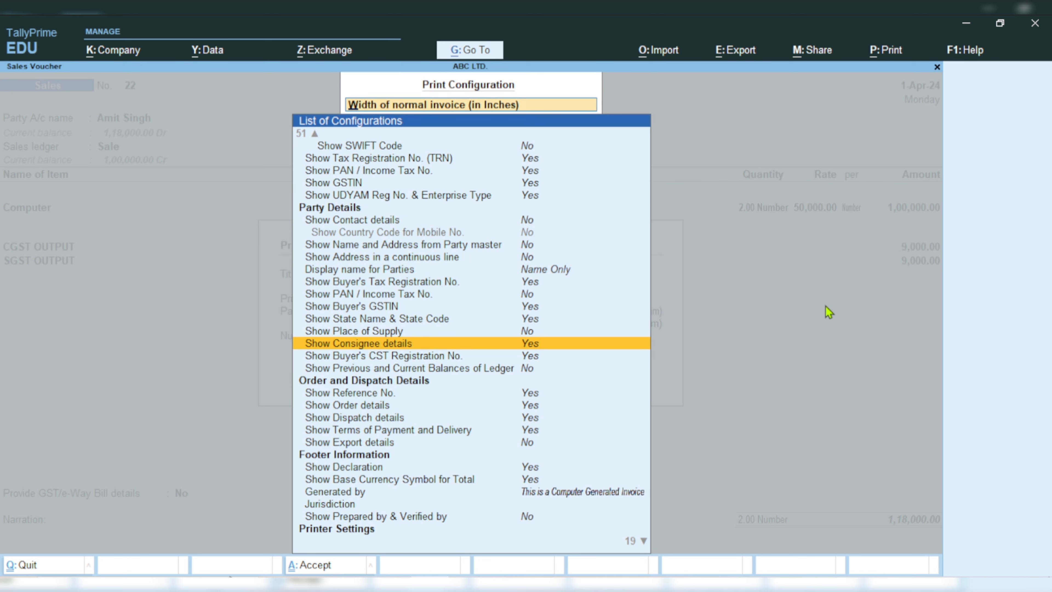
{"action": "key", "text": "Return"}
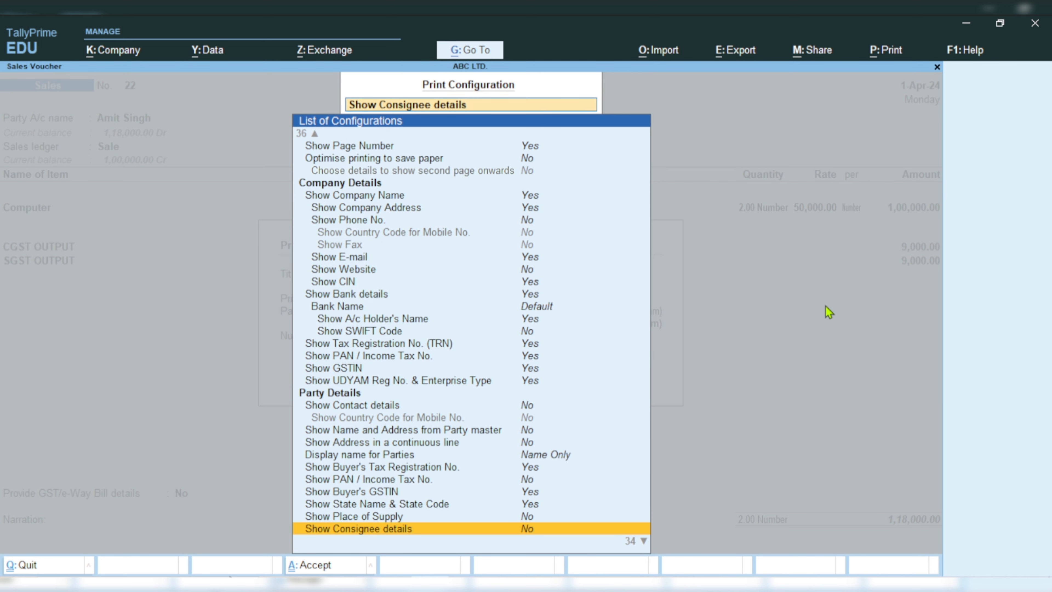
Step: Review the Party Details and Company Details options from Show Place of Supply back to Show Website
{"action": "key", "text": "Up"}
{"action": "key", "text": "Up"}
{"action": "key", "text": "Up"}
{"action": "key", "text": "Up"}
{"action": "key", "text": "Up"}
{"action": "key", "text": "Up"}
{"action": "key", "text": "Up"}
{"action": "key", "text": "Up"}
{"action": "key", "text": "Up"}
{"action": "key", "text": "Up"}
{"action": "key", "text": "Up"}
{"action": "key", "text": "Up"}
{"action": "key", "text": "Up"}
{"action": "key", "text": "Up"}
{"action": "key", "text": "Up"}
{"action": "key", "text": "Up"}
{"action": "key", "text": "Up"}
{"action": "key", "text": "Up"}
{"action": "key", "text": "Up"}
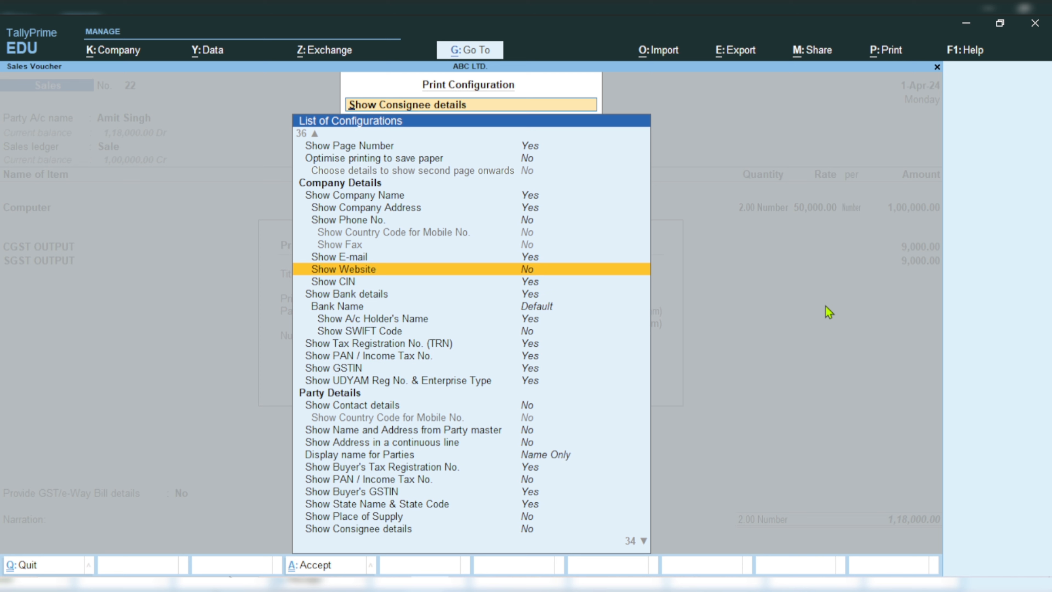
Step: Look back over the Company Details and Header Information options to the start of the Statutory Details section
{"action": "key", "text": "Up"}
{"action": "key", "text": "Up"}
{"action": "key", "text": "Up"}
{"action": "key", "text": "Up"}
{"action": "key", "text": "Up"}
{"action": "key", "text": "Up"}
{"action": "key", "text": "Up"}
{"action": "key", "text": "Up"}
{"action": "key", "text": "Up"}
{"action": "key", "text": "Up"}
{"action": "key", "text": "Up"}
{"action": "key", "text": "Up"}
{"action": "key", "text": "Up"}
{"action": "key", "text": "Up"}
{"action": "key", "text": "Up"}
{"action": "key", "text": "Up"}
{"action": "key", "text": "Up"}
{"action": "key", "text": "Up"}
{"action": "key", "text": "Up"}
{"action": "key", "text": "Up"}
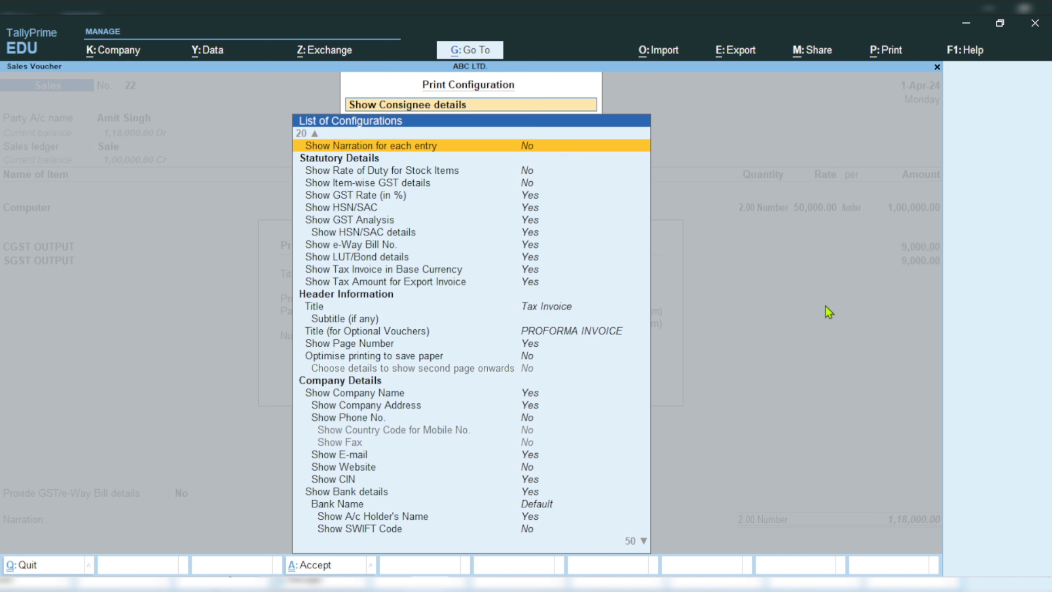
{"action": "key", "text": "Up"}
{"action": "key", "text": "Down"}
{"action": "key", "text": "Down"}
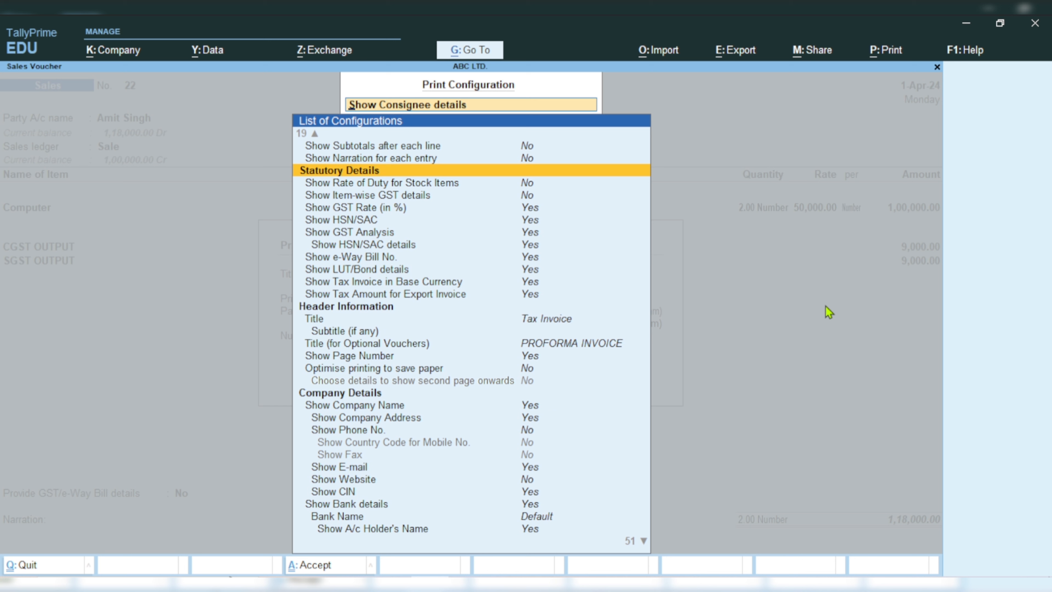
Step: Examine the Statutory Details options down to the Header Information Title, and close the print configuration
{"action": "key", "text": "Down"}
{"action": "key", "text": "Down"}
{"action": "key", "text": "Down"}
{"action": "key", "text": "Down"}
{"action": "key", "text": "Down"}
{"action": "key", "text": "Down"}
{"action": "key", "text": "Down"}
{"action": "key", "text": "Down"}
{"action": "key", "text": "Down"}
{"action": "key", "text": "Down"}
{"action": "key", "text": "Down"}
{"action": "key", "text": "Down"}
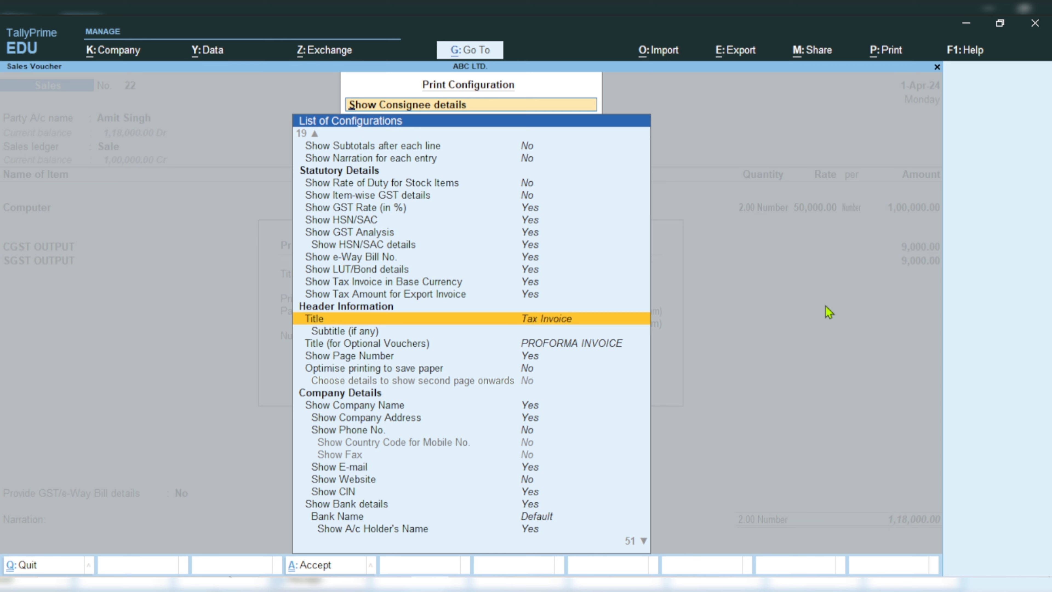
{"action": "key", "text": "Escape"}
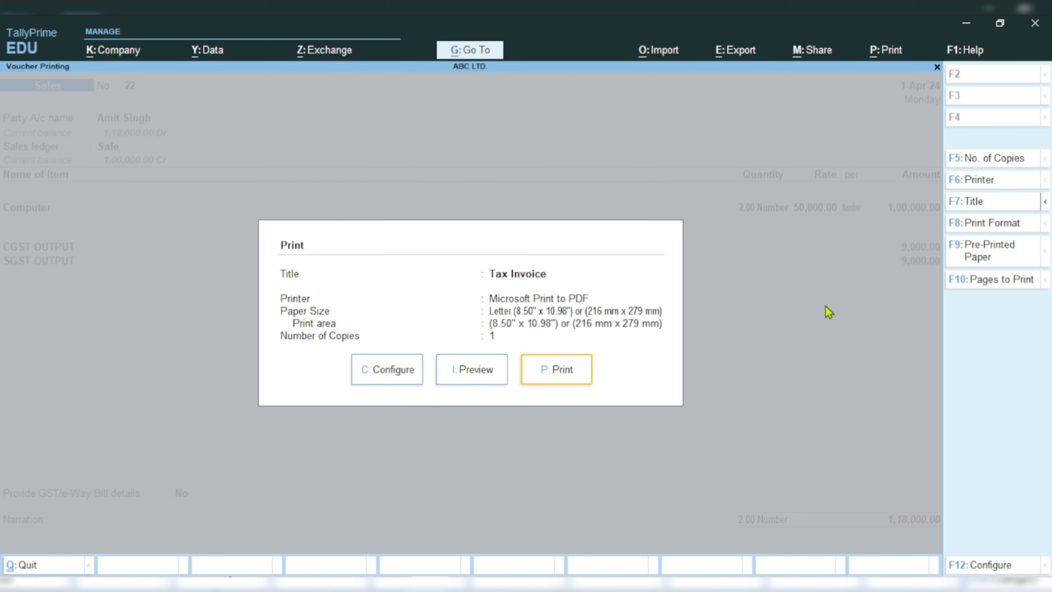
Step: Preview the sales invoice, zoom in and look it over from the header to the declaration and back
{"action": "key", "text": "i"}
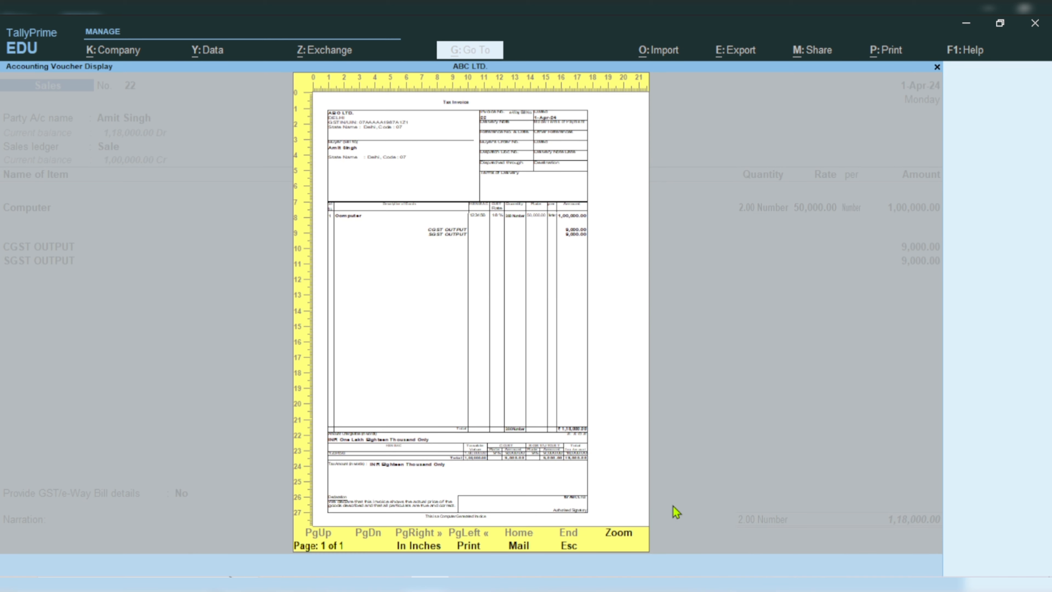
{"action": "left_click", "coordinate": [621, 534]}
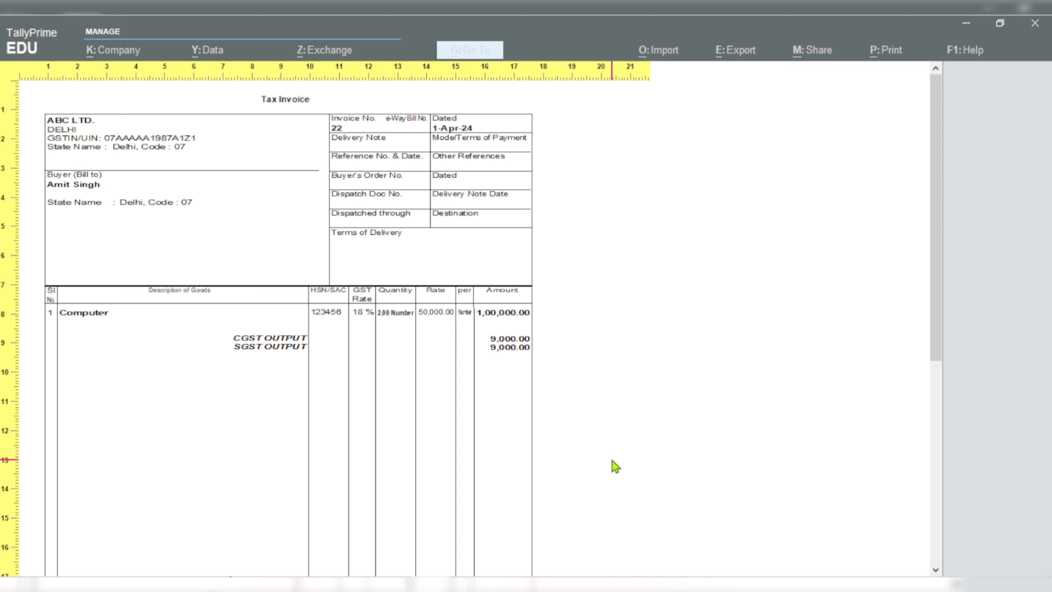
{"action": "scroll", "coordinate": [616, 467], "scroll_direction": "down", "scroll_amount": 8}
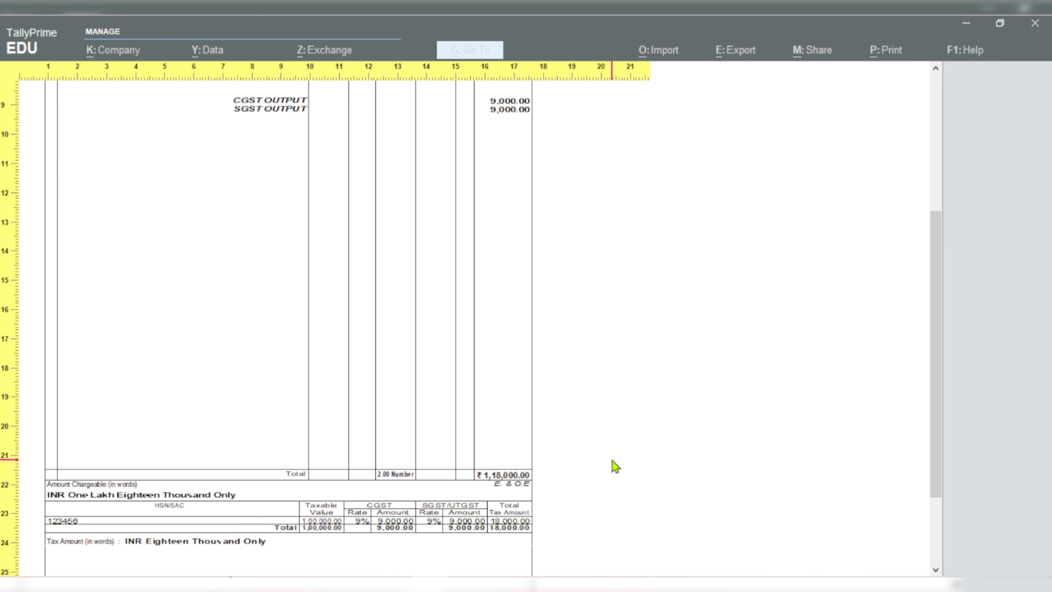
{"action": "scroll", "coordinate": [616, 467], "scroll_direction": "down", "scroll_amount": 2}
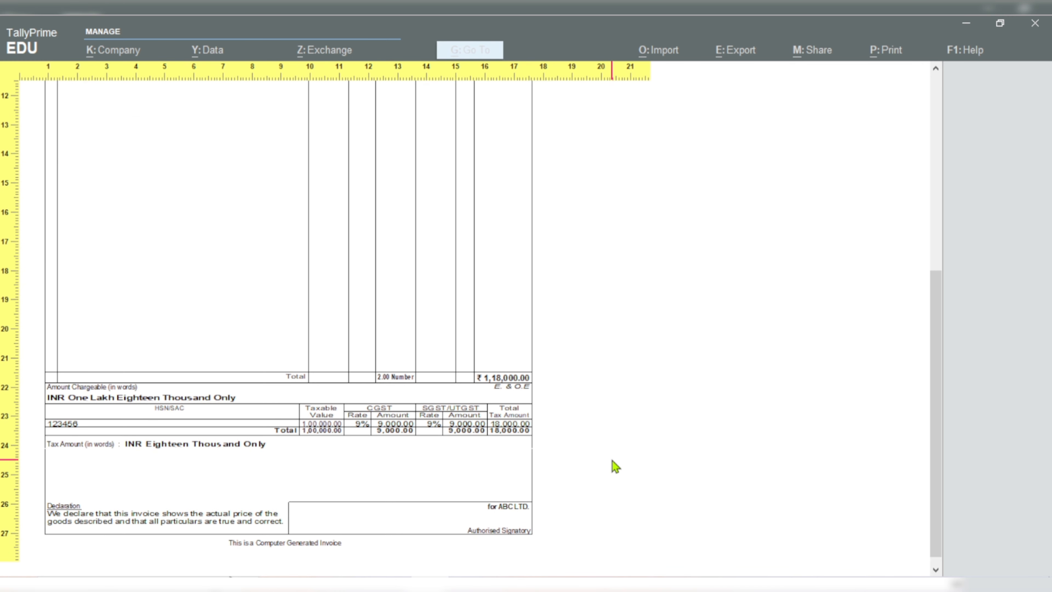
{"action": "scroll", "coordinate": [616, 467], "scroll_direction": "up", "scroll_amount": 4}
{"action": "scroll", "coordinate": [612, 459], "scroll_direction": "up", "scroll_amount": 1}
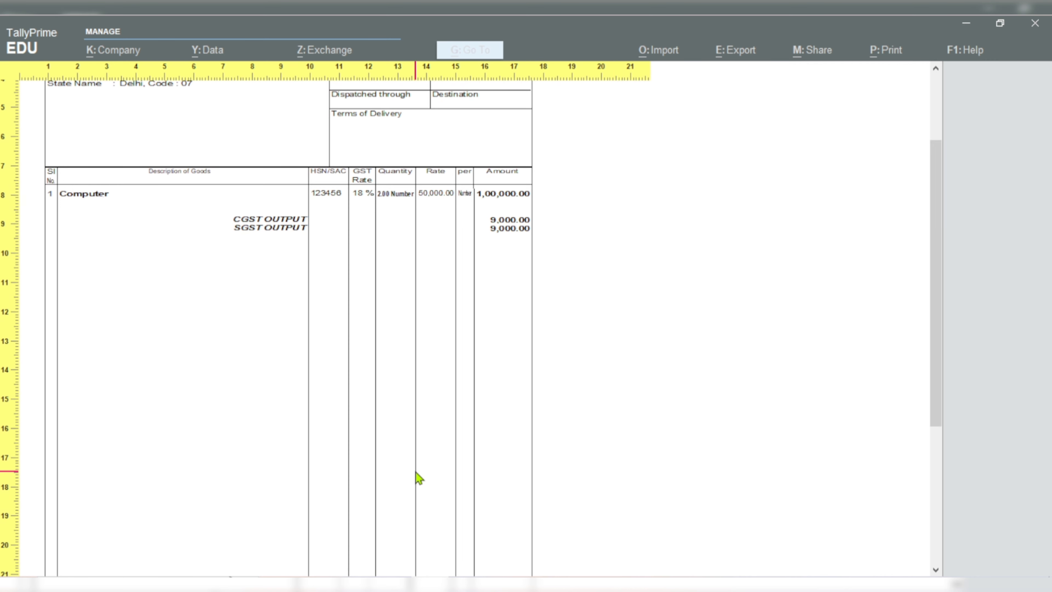
{"action": "scroll", "coordinate": [418, 396], "scroll_direction": "down", "scroll_amount": 1}
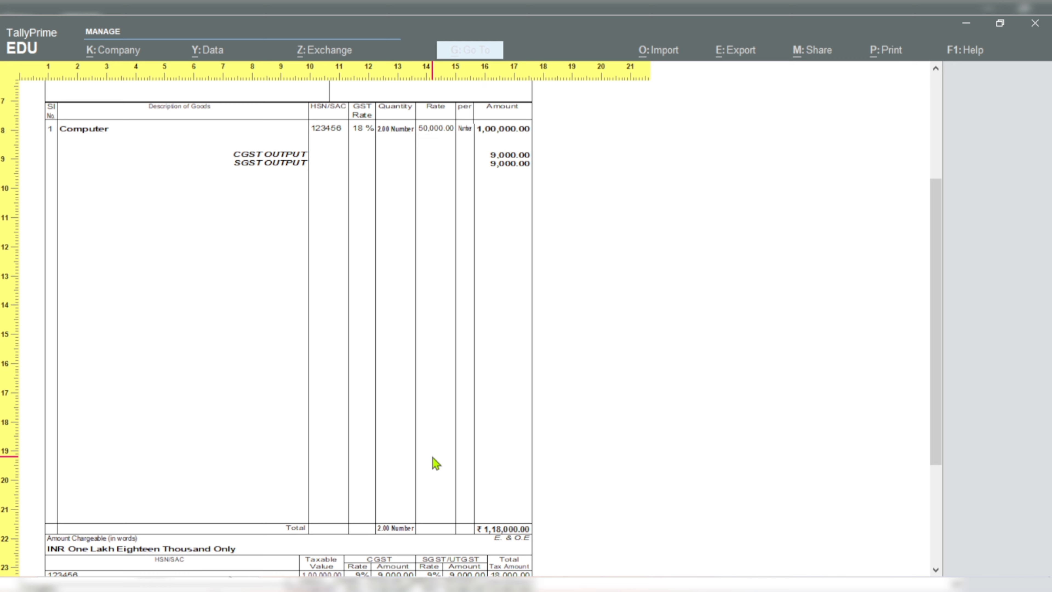
{"action": "scroll", "coordinate": [435, 463], "scroll_direction": "up", "scroll_amount": 5}
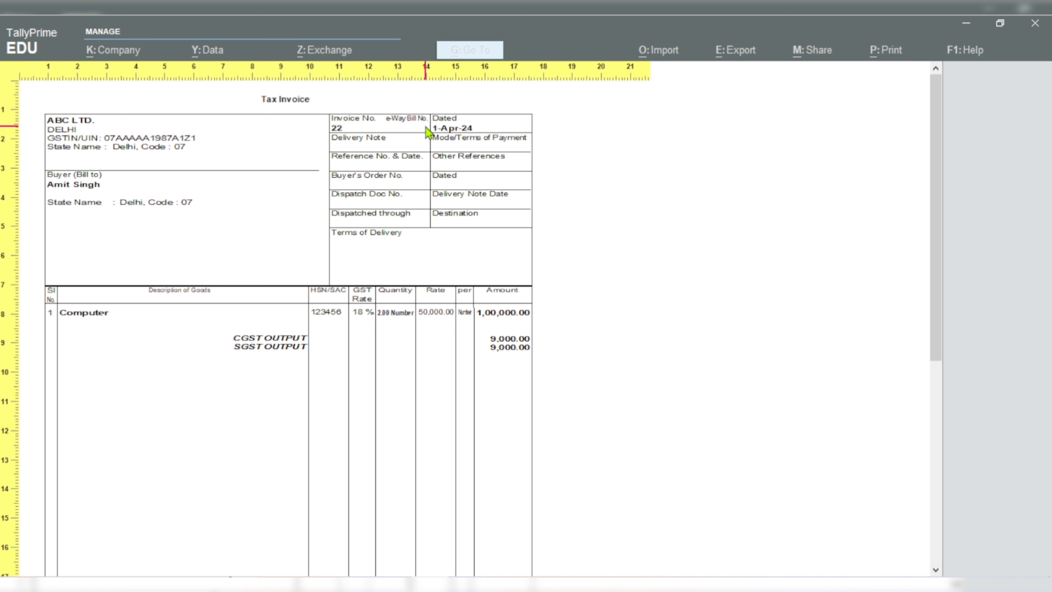
Step: Examine the item line, GST rate, HSN/SAC and tax breakdown in the zoomed invoice, then close the preview
{"action": "scroll", "coordinate": [400, 161], "scroll_direction": "down", "scroll_amount": 1}
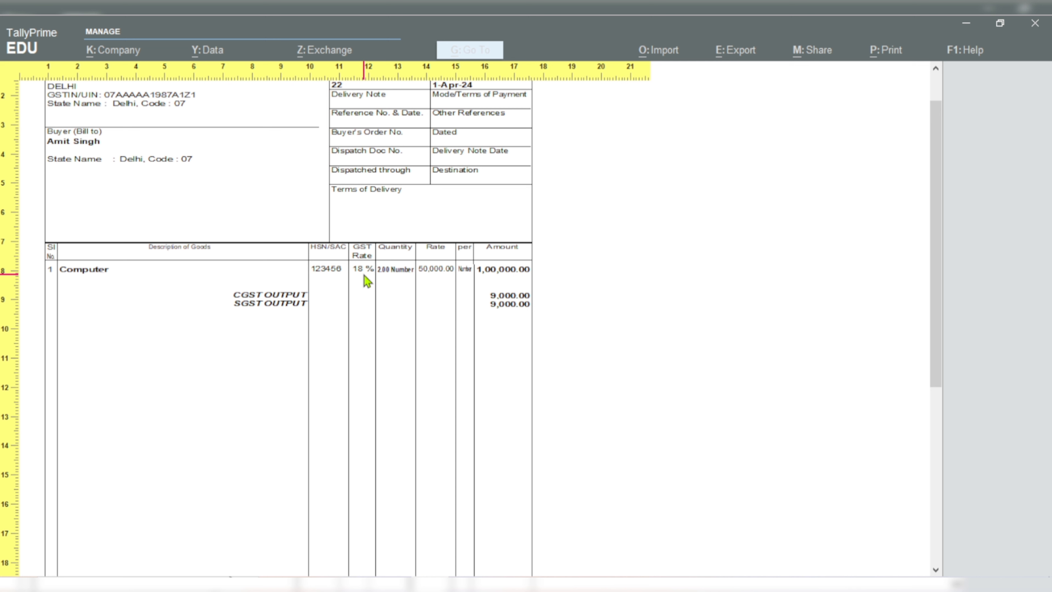
{"action": "scroll", "coordinate": [364, 276], "scroll_direction": "down", "scroll_amount": 2}
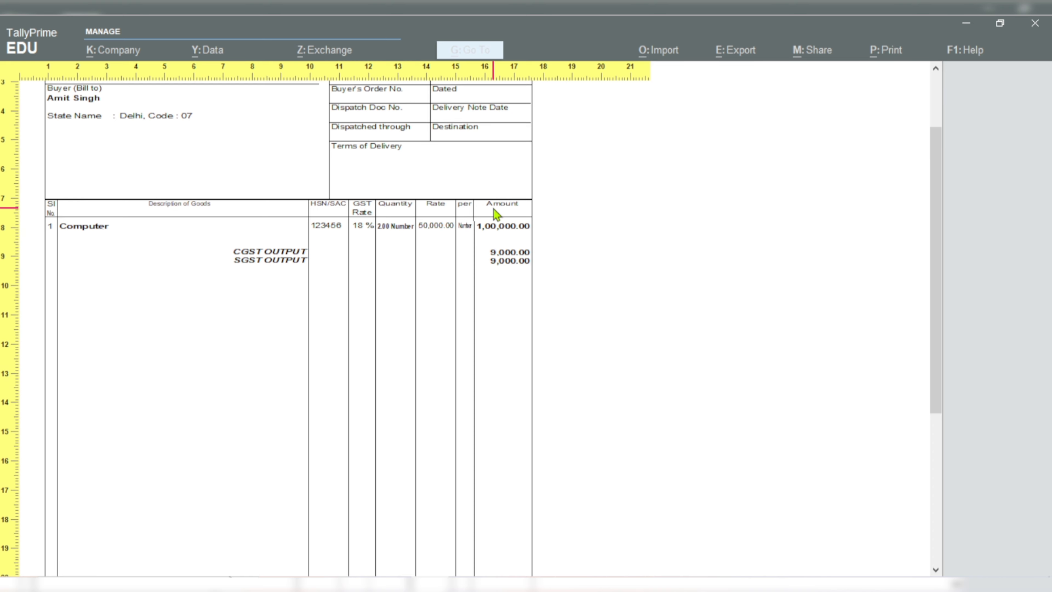
{"action": "scroll", "coordinate": [494, 278], "scroll_direction": "down", "scroll_amount": 3}
{"action": "scroll", "coordinate": [494, 278], "scroll_direction": "down", "scroll_amount": 1}
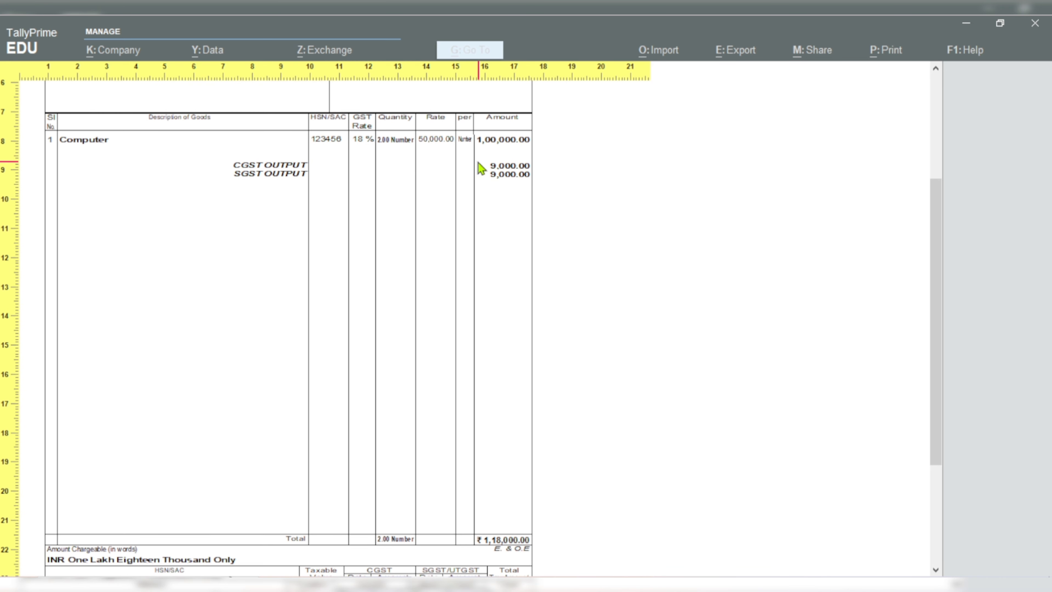
{"action": "scroll", "coordinate": [505, 244], "scroll_direction": "down", "scroll_amount": 4}
{"action": "scroll", "coordinate": [505, 242], "scroll_direction": "down", "scroll_amount": 2}
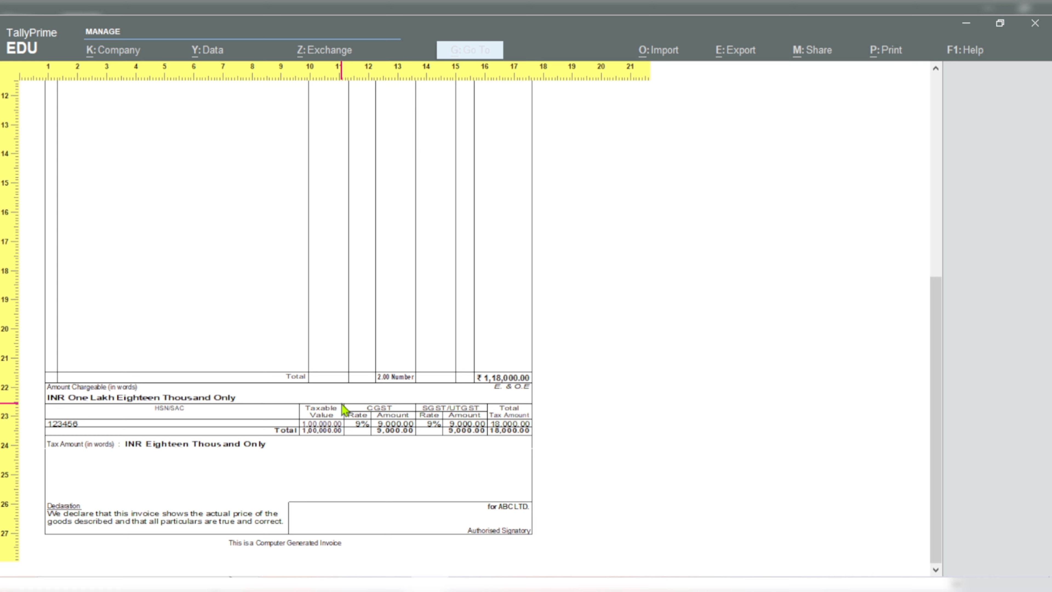
{"action": "scroll", "coordinate": [342, 406], "scroll_direction": "up", "scroll_amount": 10}
{"action": "scroll", "coordinate": [343, 406], "scroll_direction": "up", "scroll_amount": 1}
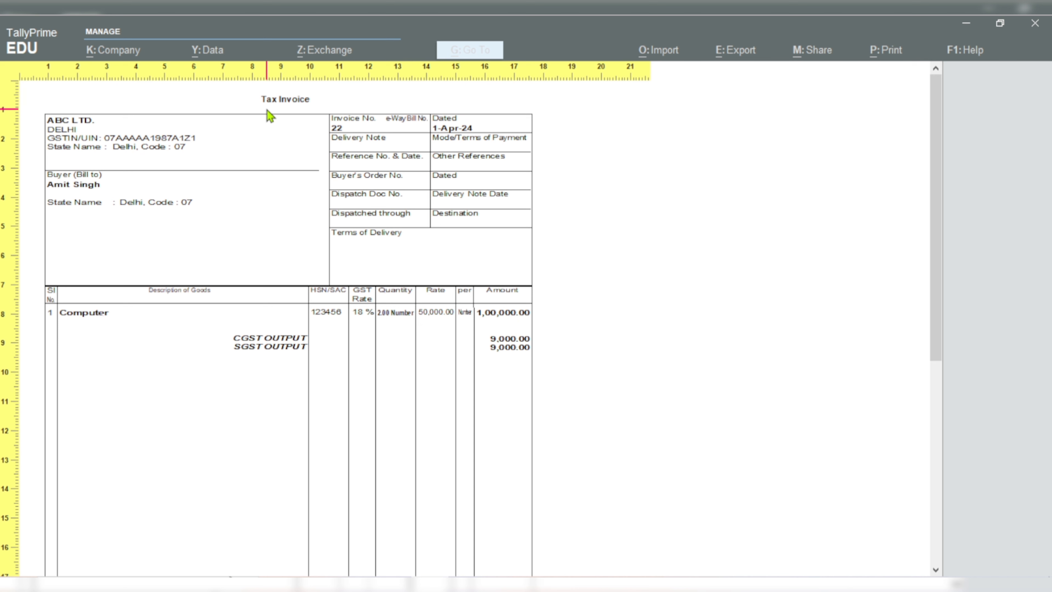
{"action": "key", "text": "Escape"}
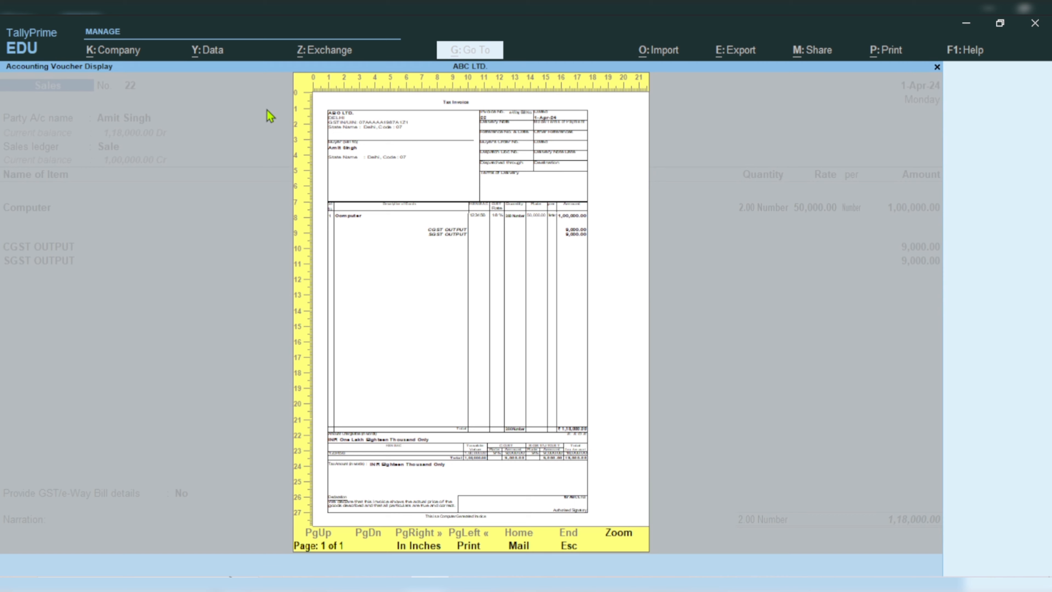
{"action": "key", "text": "Escape"}
Step: Change the invoice Title under Header Information to Invoice, leave the Subtitle blank, and accept the print configuration
{"action": "key", "text": "c"}
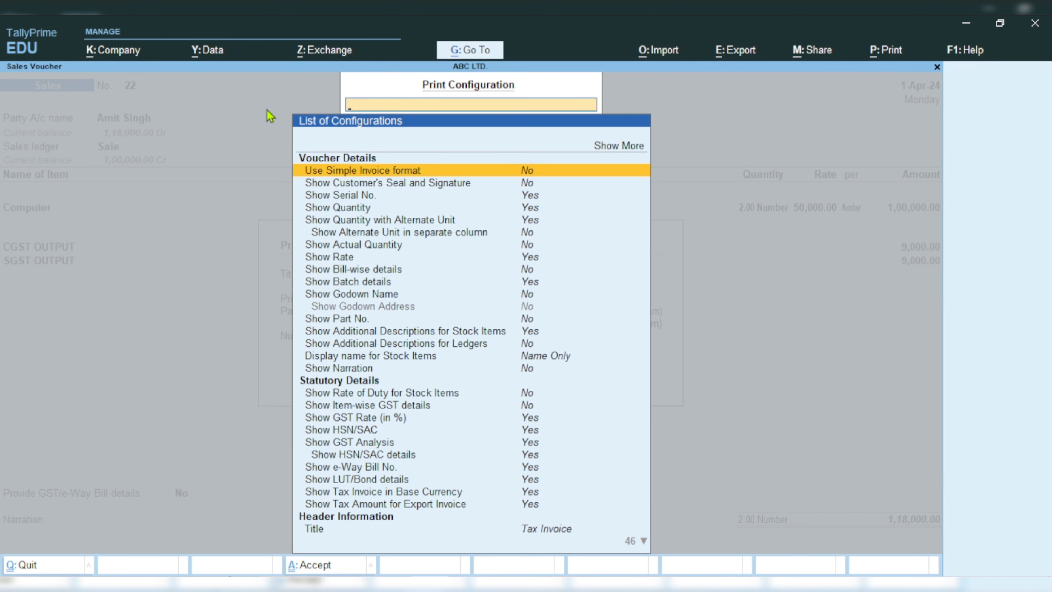
{"action": "type", "text": "Tit"}
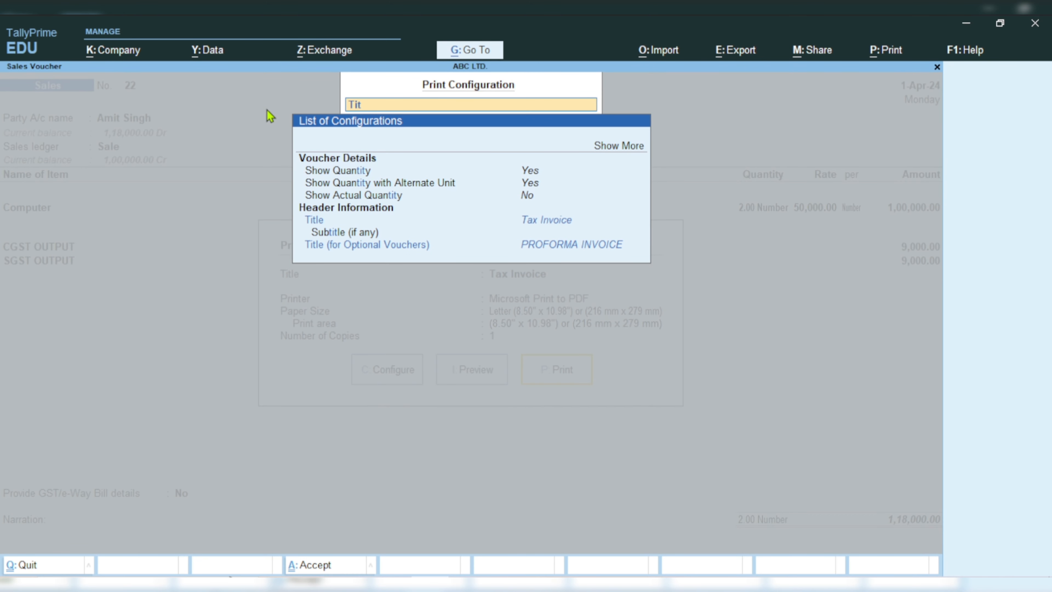
{"action": "key", "text": "Down"}
{"action": "key", "text": "Up"}
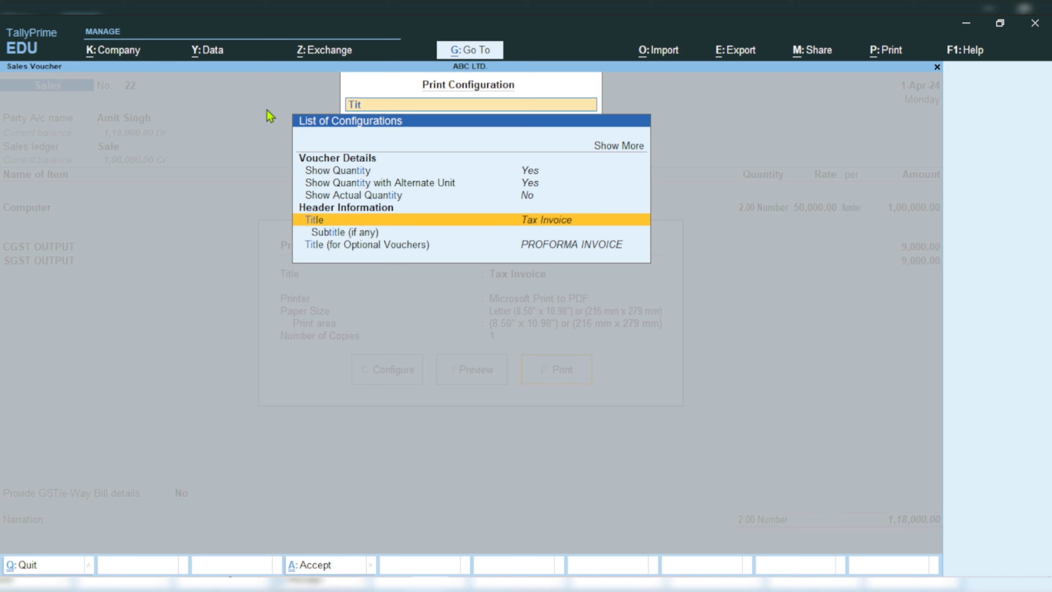
{"action": "key", "text": "Return"}
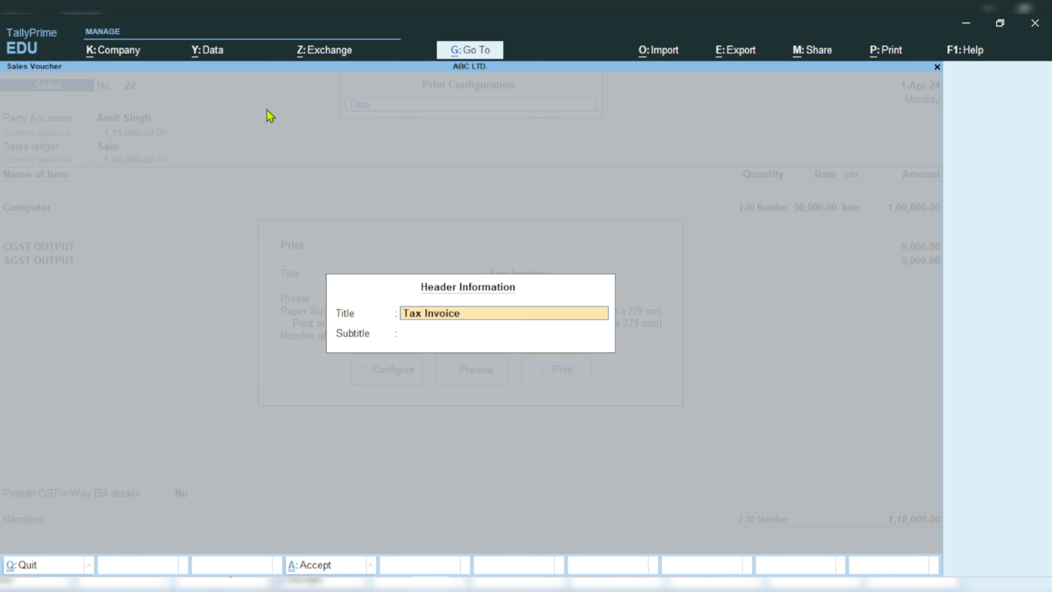
{"action": "key", "text": "Right"}
{"action": "key", "text": "Right"}
{"action": "key", "text": "Right"}
{"action": "key", "text": "Right"}
{"action": "key", "text": "Right"}
{"action": "key", "text": "Right"}
{"action": "key", "text": "Right"}
{"action": "key", "text": "Right"}
{"action": "key", "text": "Right"}
{"action": "key", "text": "BackSpace"}
{"action": "key", "text": "BackSpace"}
{"action": "key", "text": "BackSpace"}
{"action": "key", "text": "Return"}
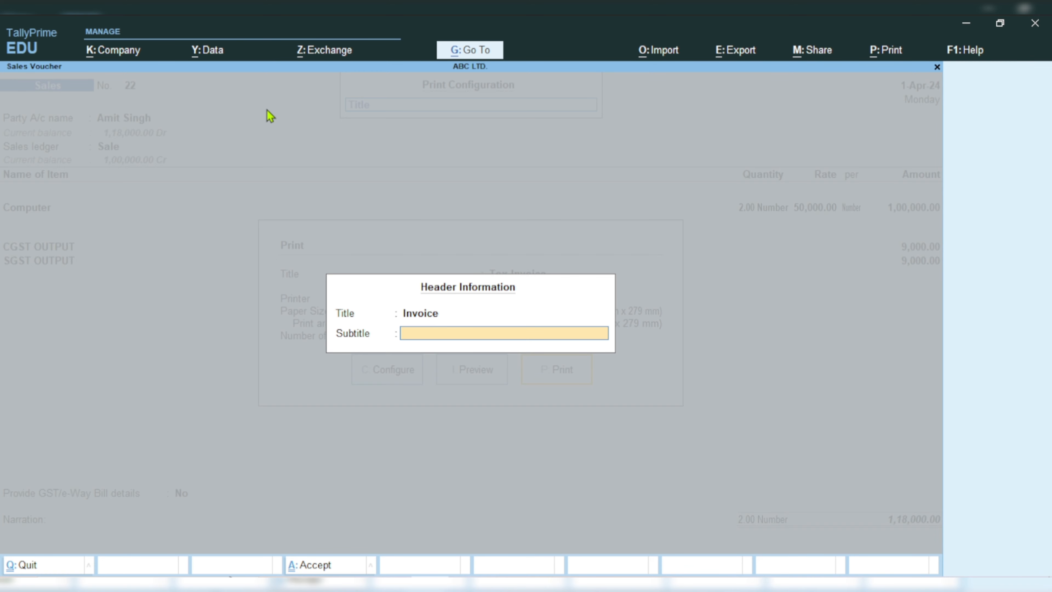
{"action": "key", "text": "ctrl+a"}
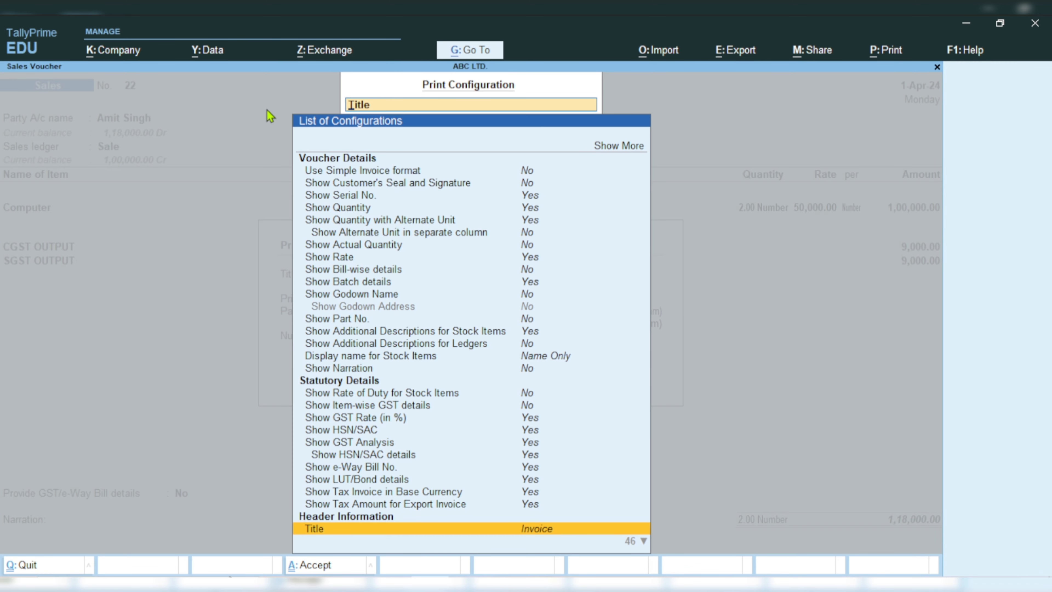
{"action": "key", "text": "ctrl+a"}
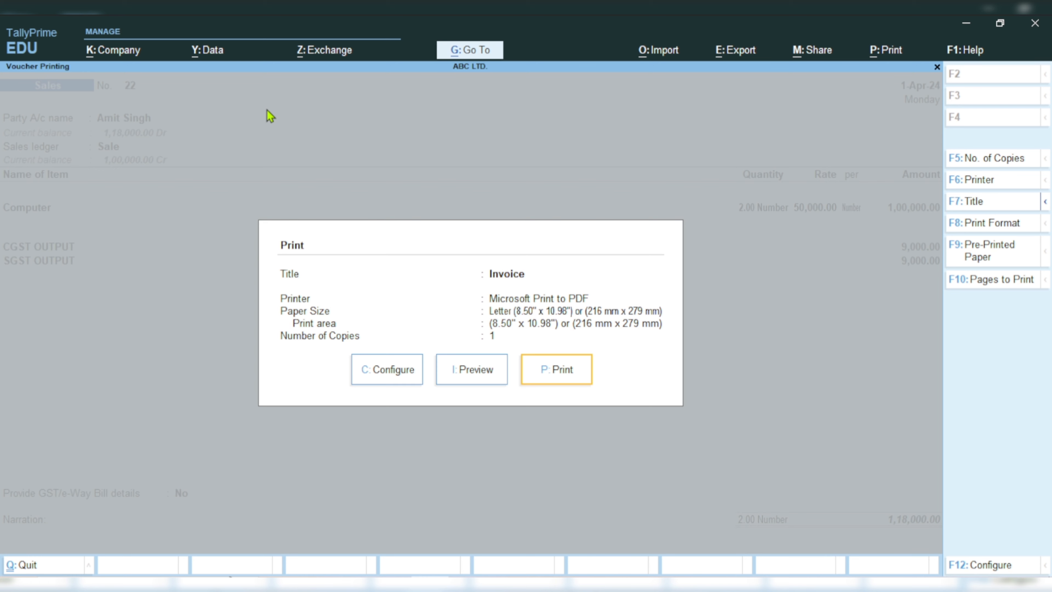
Step: Preview the sales invoice again, zoom in and check its title, tax summary and declaration
{"action": "key", "text": "i"}
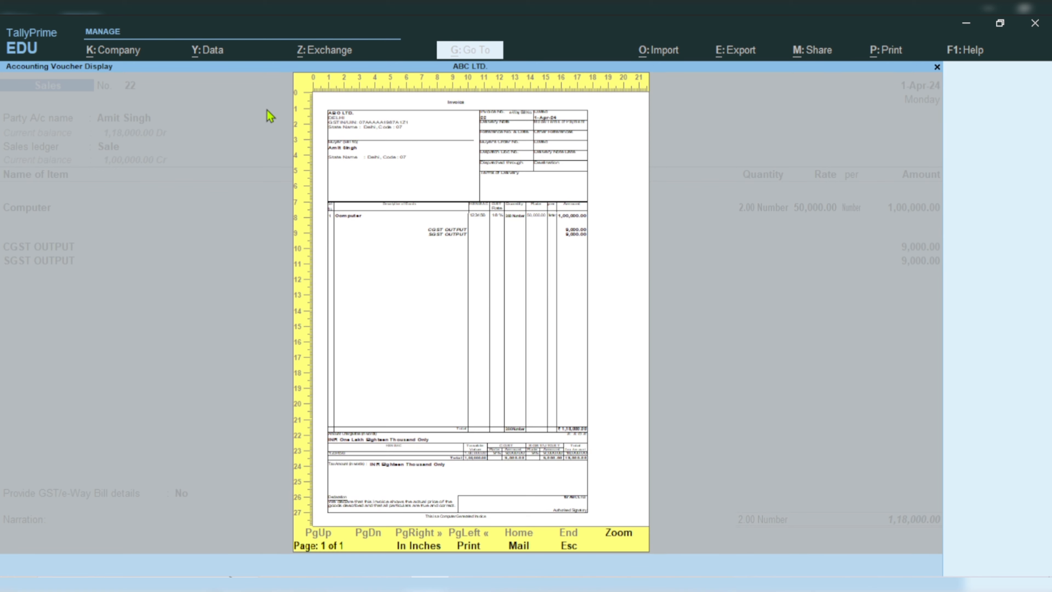
{"action": "left_click", "coordinate": [618, 533]}
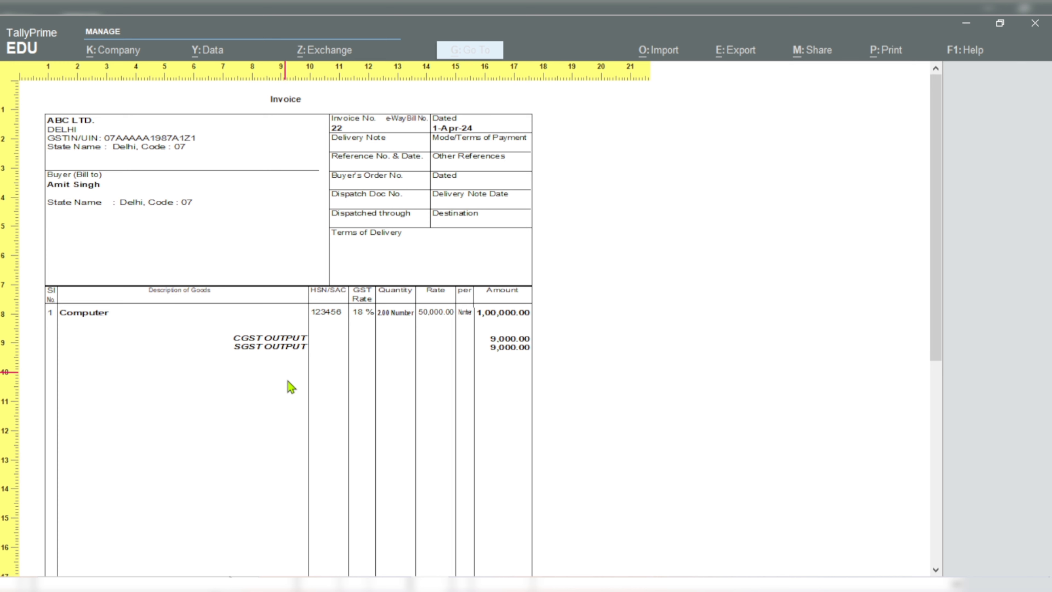
{"action": "scroll", "coordinate": [296, 397], "scroll_direction": "down", "scroll_amount": 10}
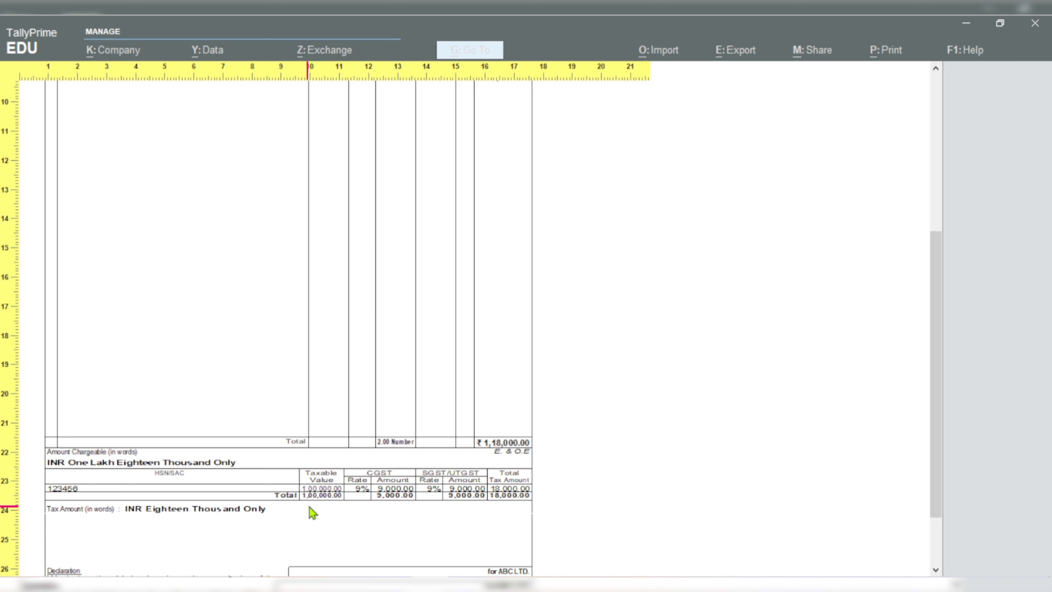
{"action": "scroll", "coordinate": [311, 506], "scroll_direction": "down", "scroll_amount": 2}
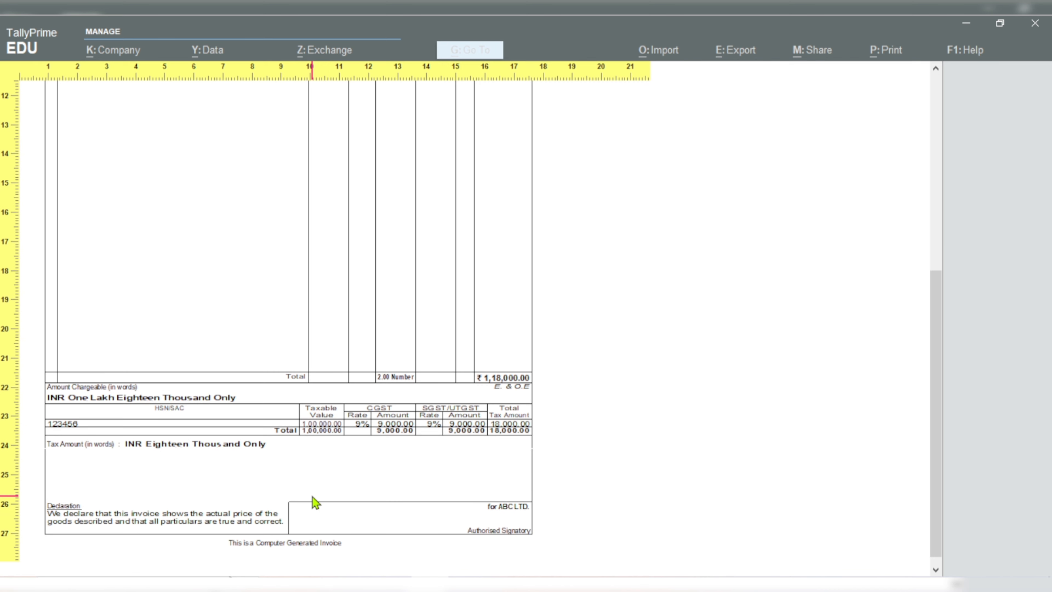